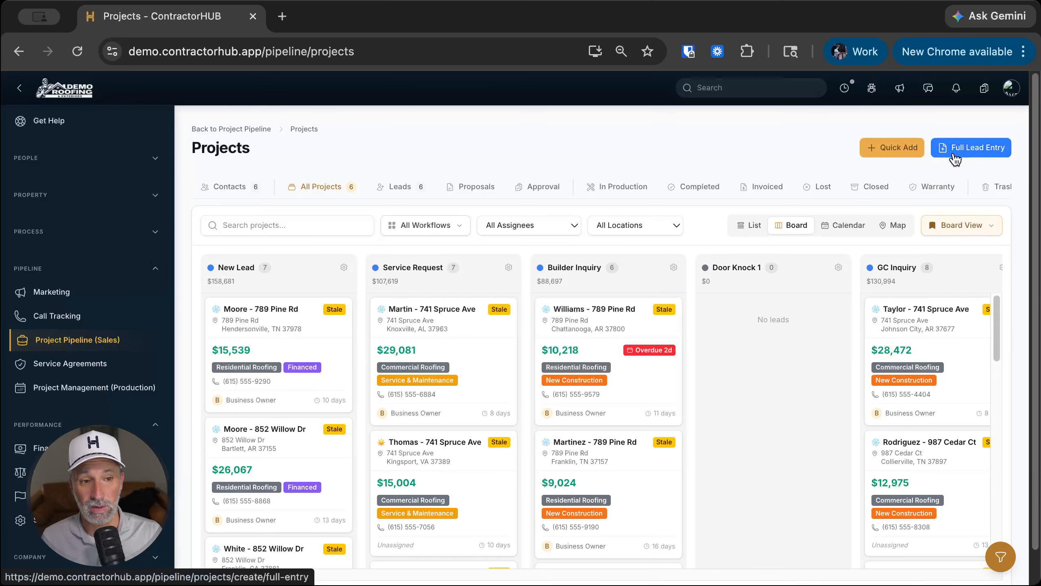
click(890, 152)
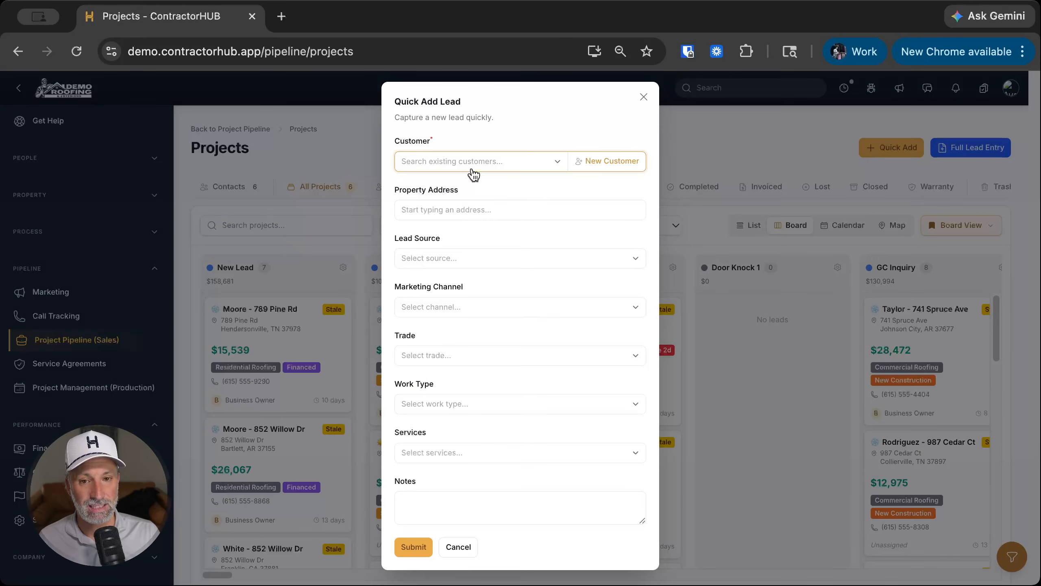
click(471, 169)
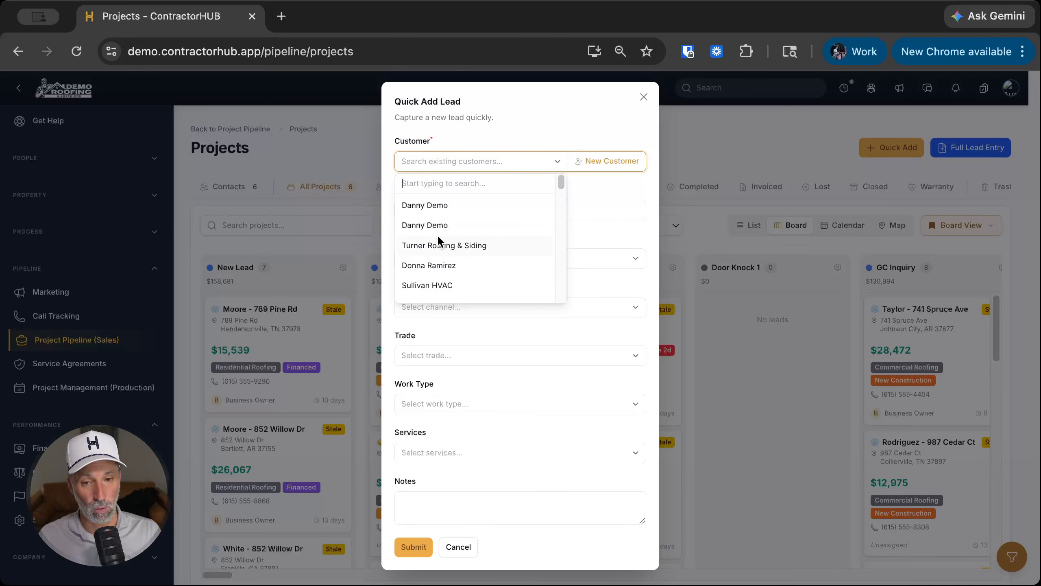
click(634, 164)
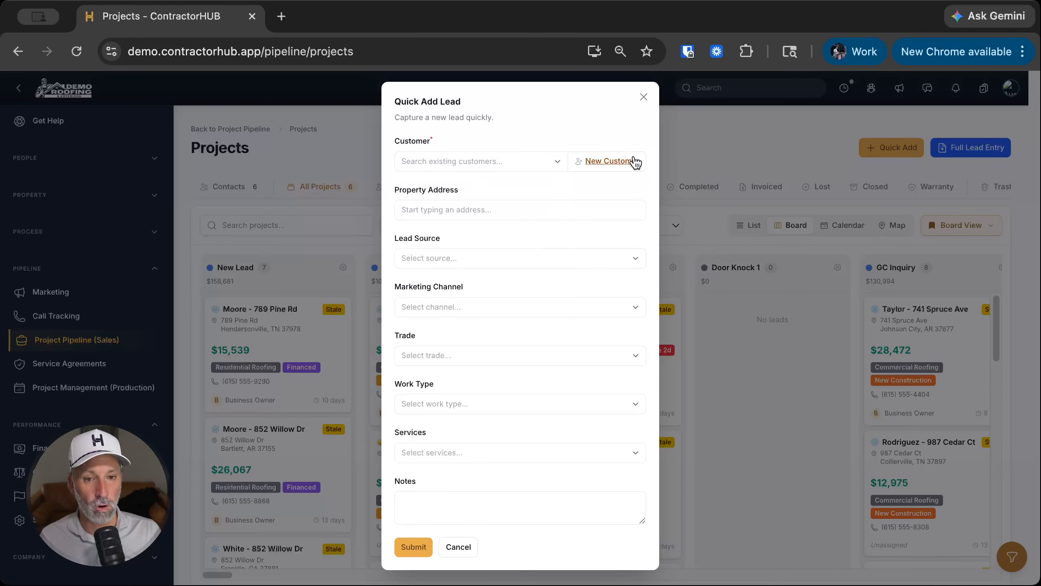
click(614, 166)
click(472, 304)
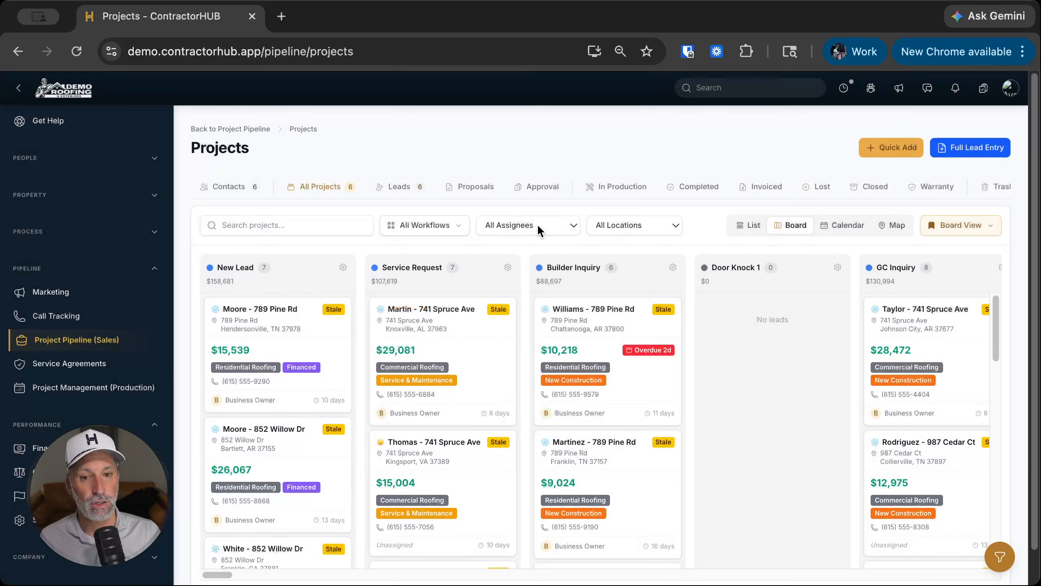
Start a quick-add lead for the first existing customer listed and fill in the property address from the first suggestion
click(890, 147)
click(475, 169)
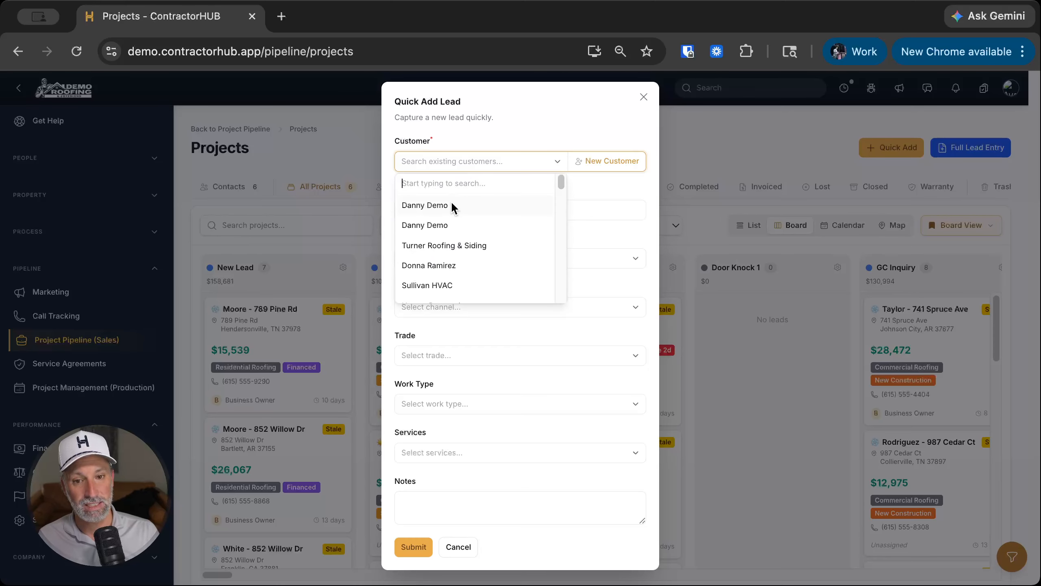
click(450, 201)
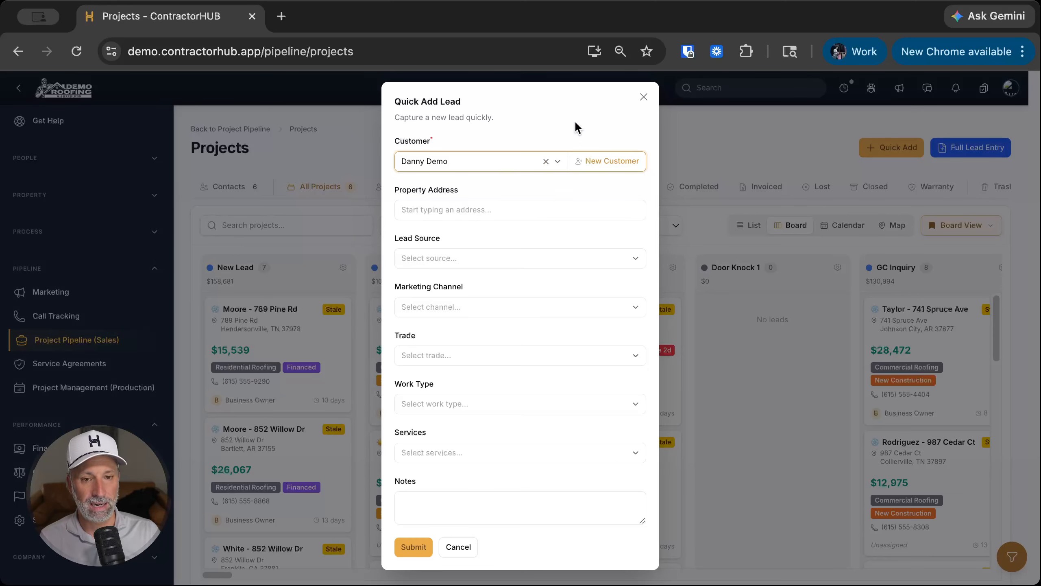
click(447, 213)
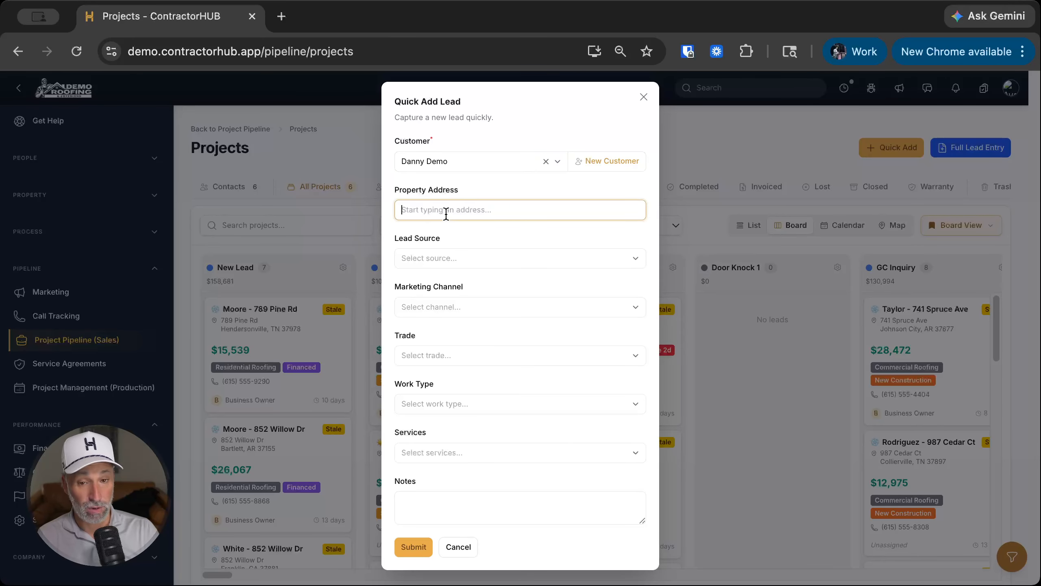
text(2817)
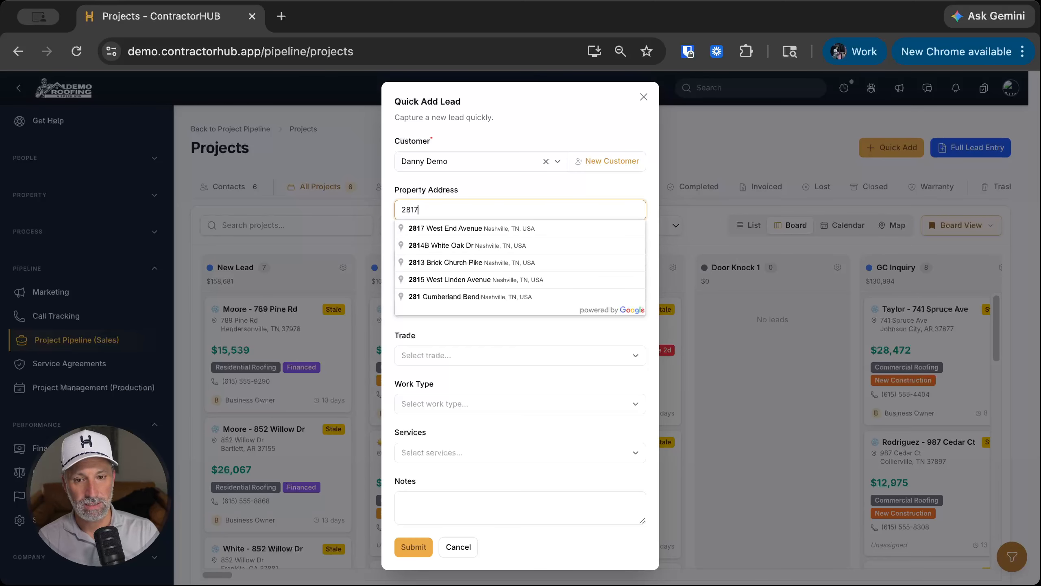
click(484, 227)
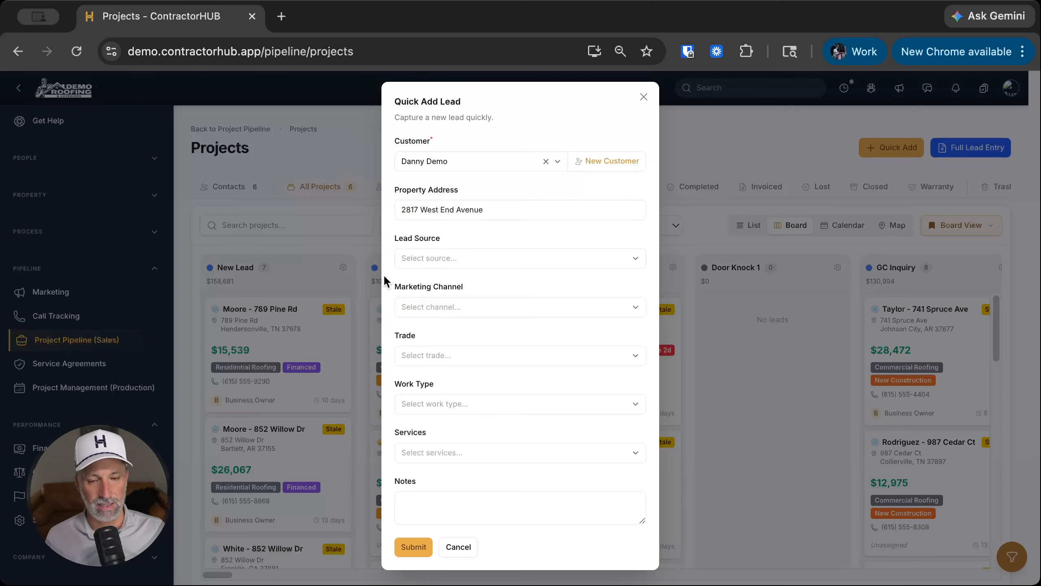
Set the quick-add lead's source to Door Knock and its marketing channel to Direct
click(488, 265)
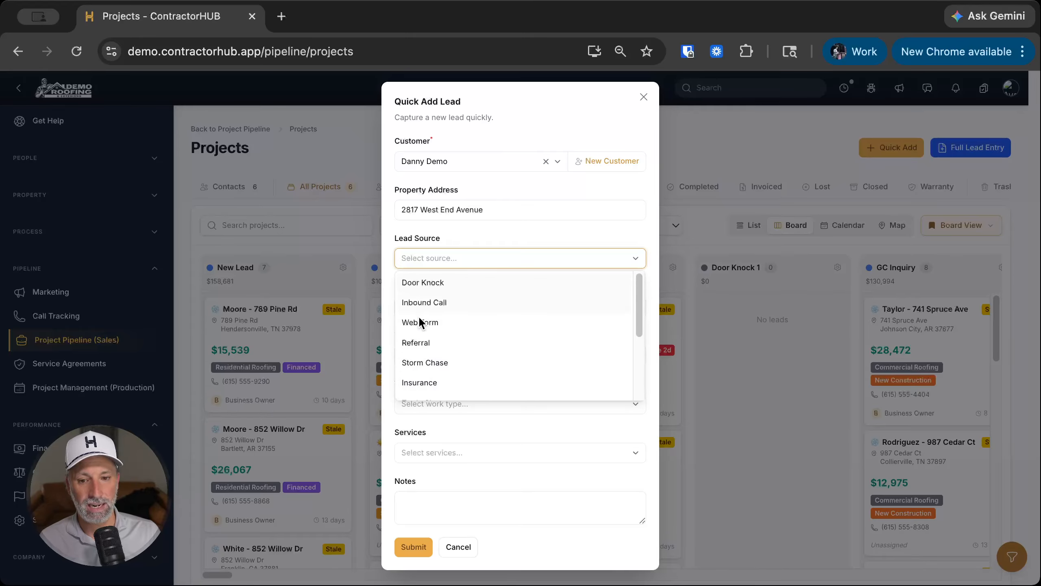
click(438, 283)
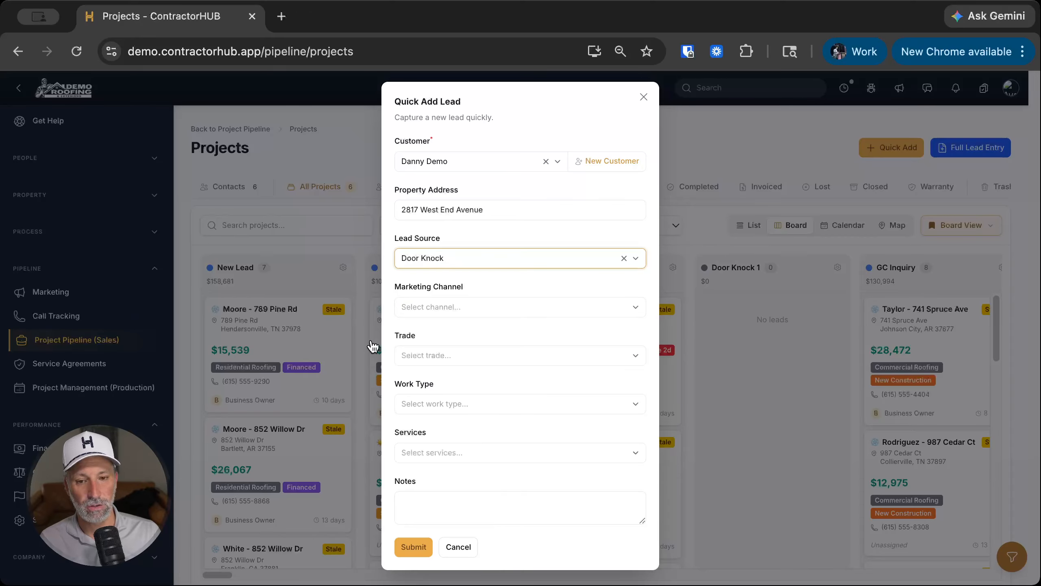
click(438, 312)
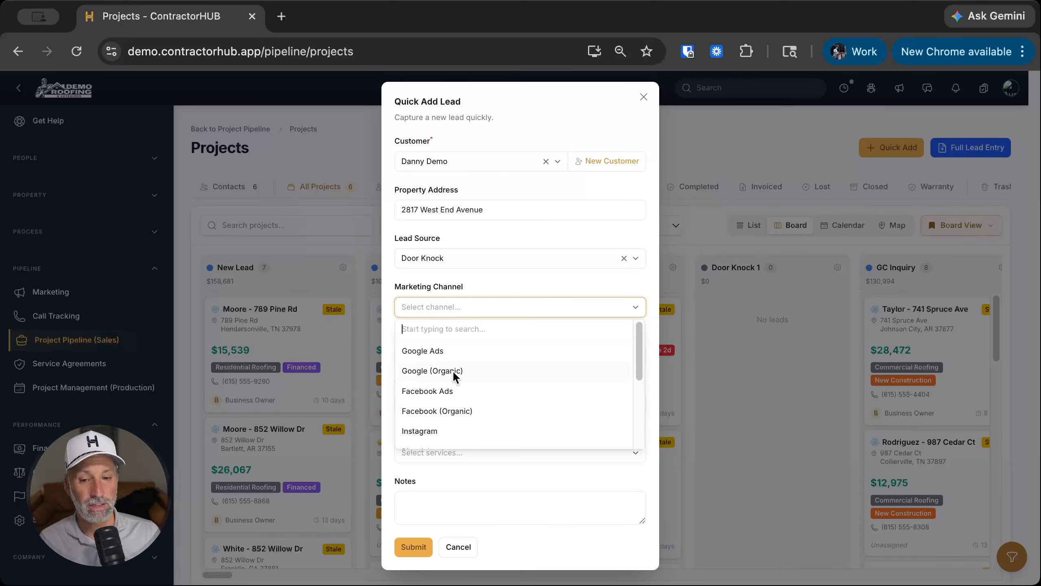
scroll(451, 369, down, 5)
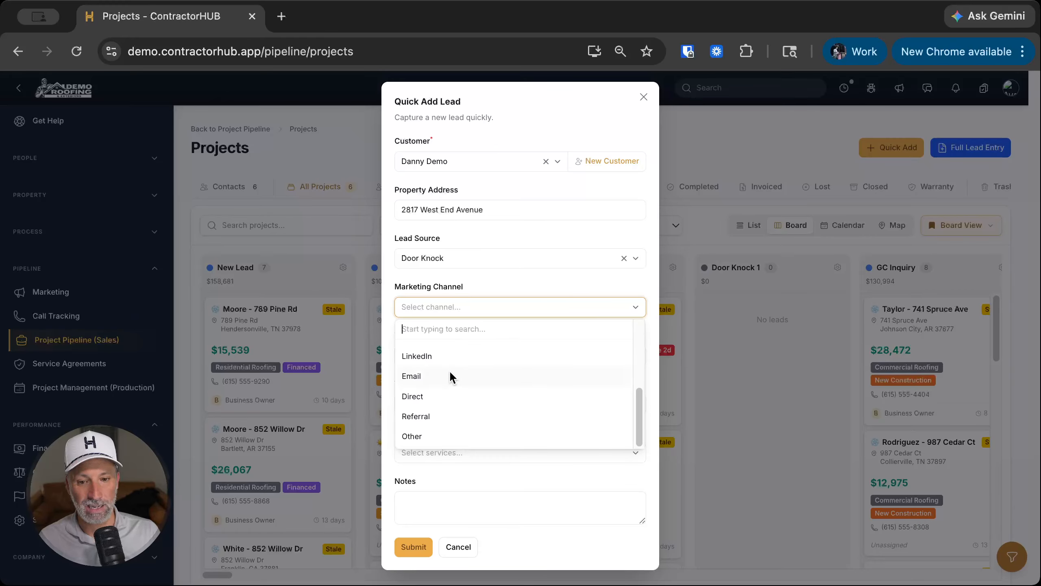
click(418, 396)
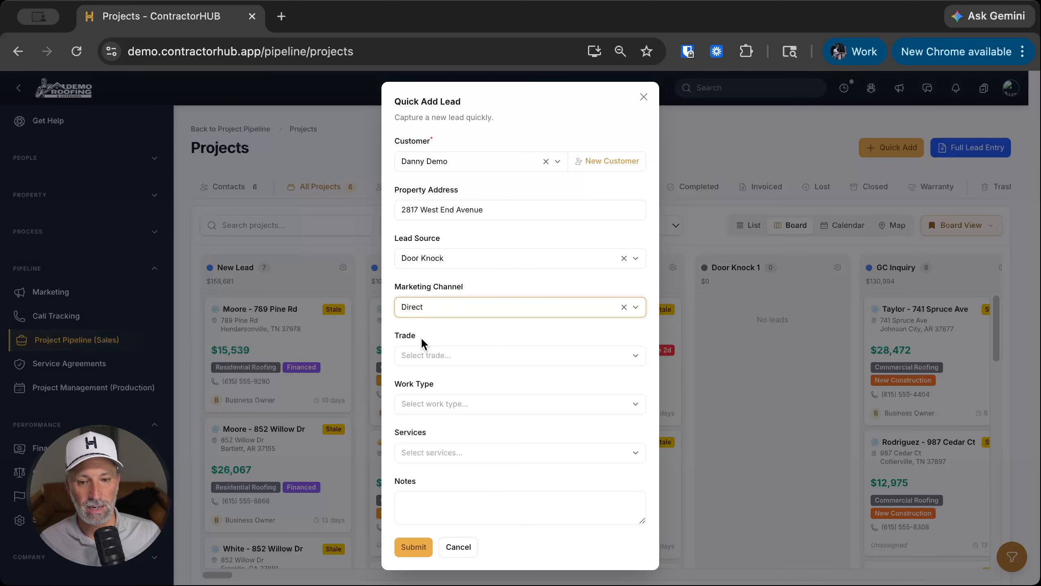
Set the lead's trade to Residential Roofing and its work type to Insurance Replacement
click(423, 363)
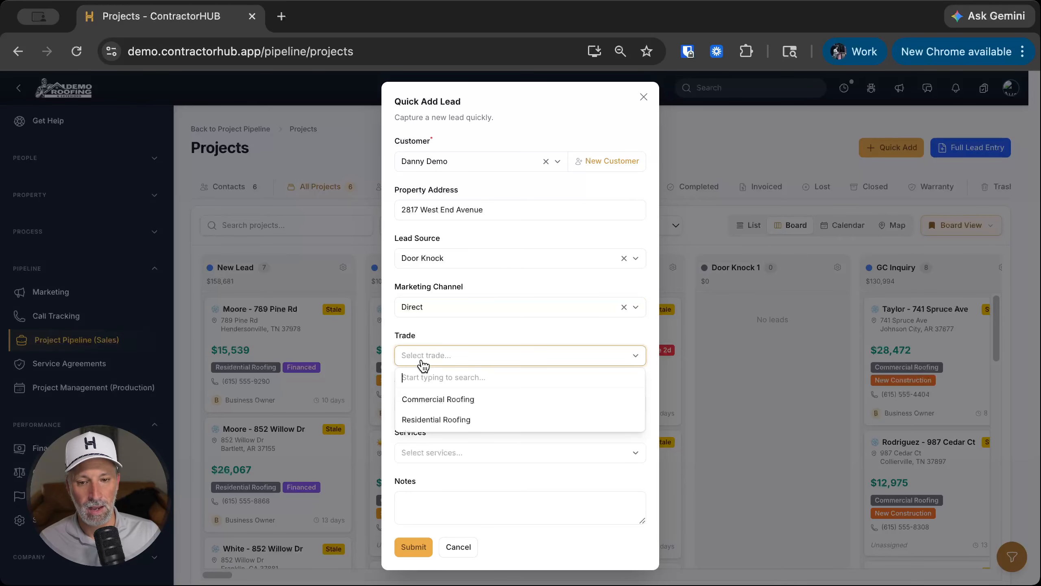
click(446, 419)
click(448, 407)
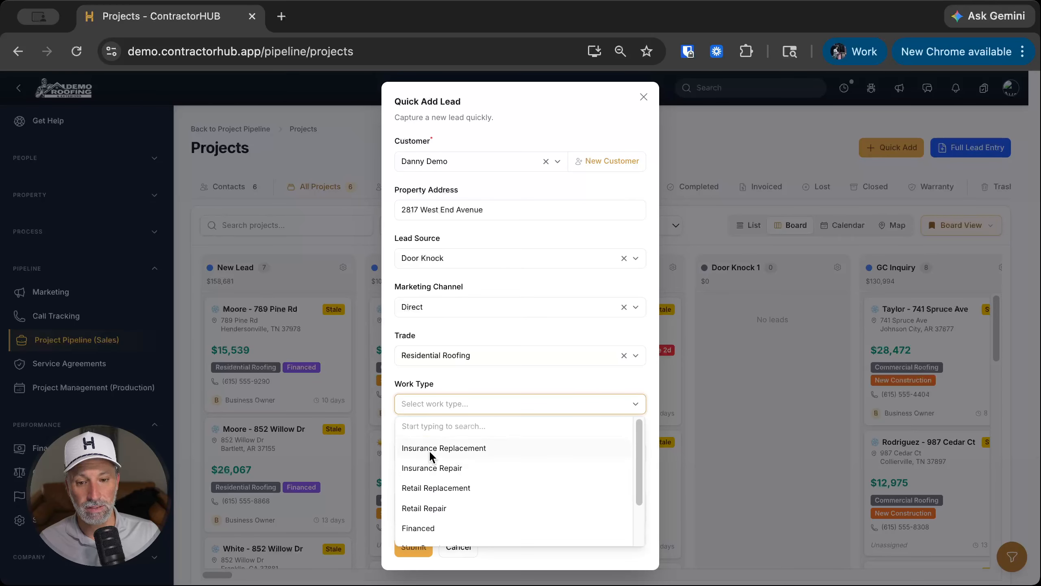
click(429, 449)
Add Asphalt Shingles and Gutters as the lead's services
click(461, 453)
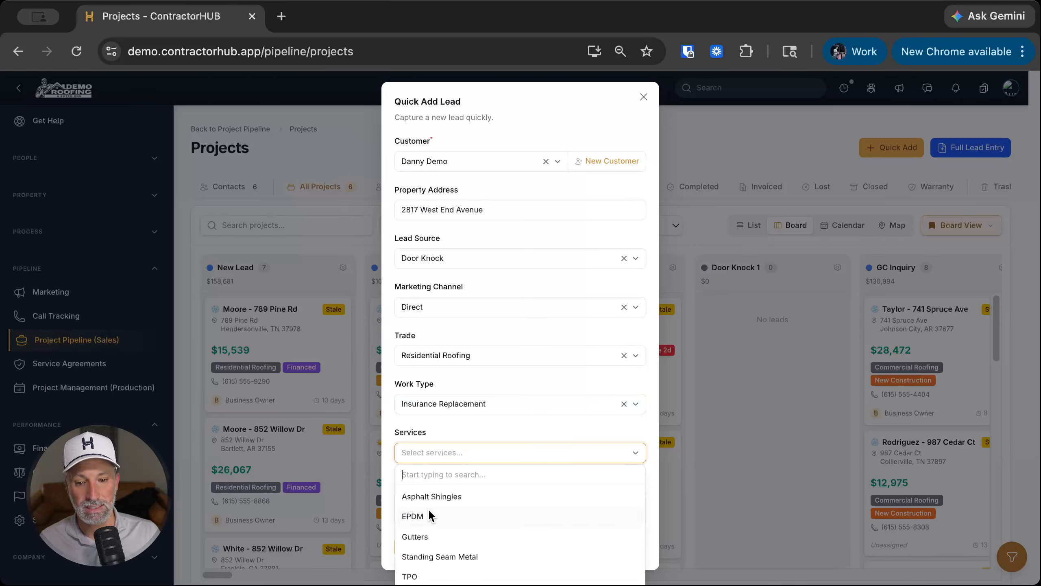
click(424, 496)
click(422, 516)
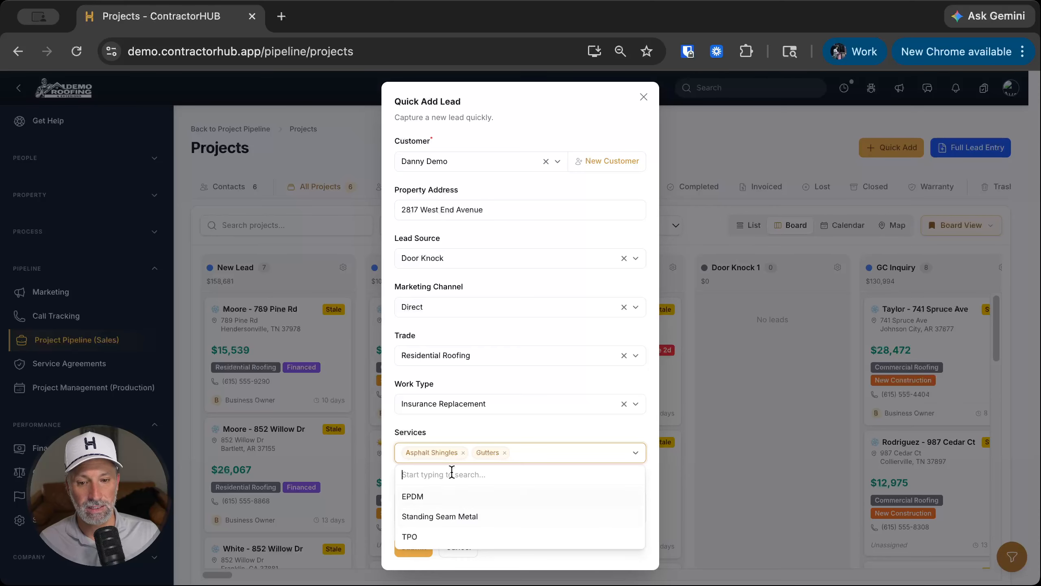
click(496, 428)
Enter the note "Homeone wanted inspection" and submit the quick-add lead
click(426, 502)
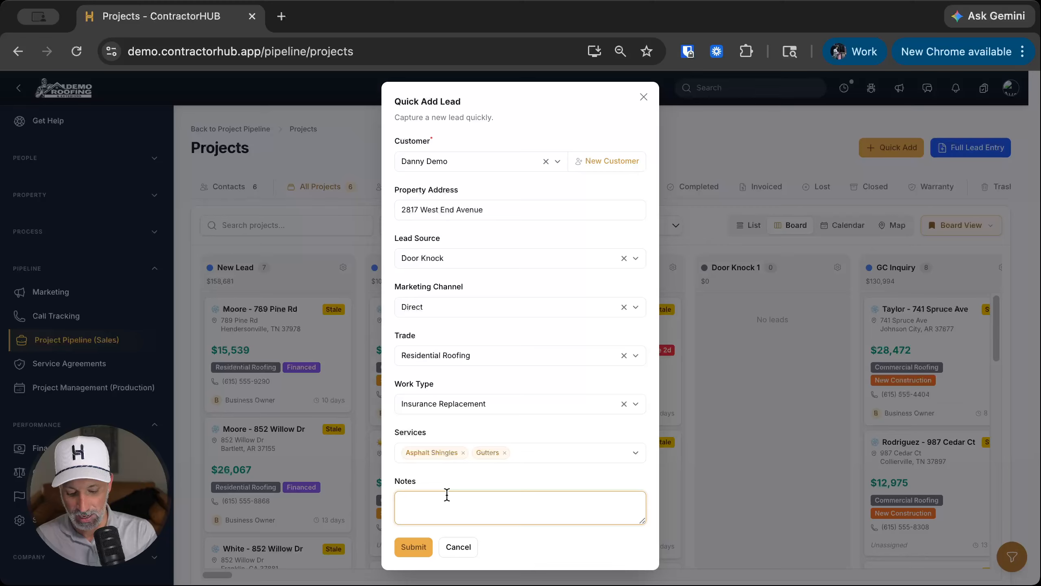
text(Homeone)
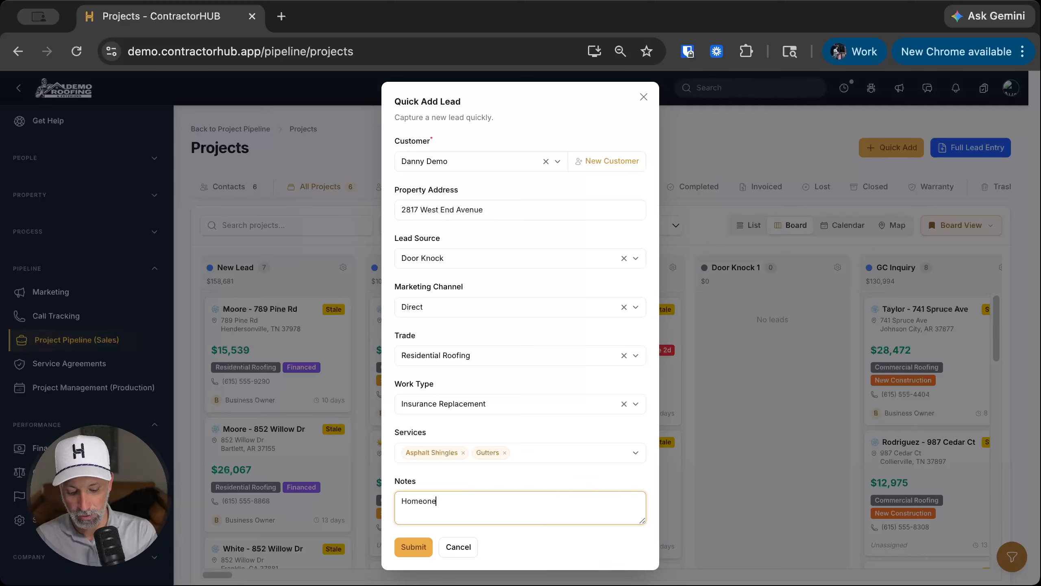
text( wanted inspection)
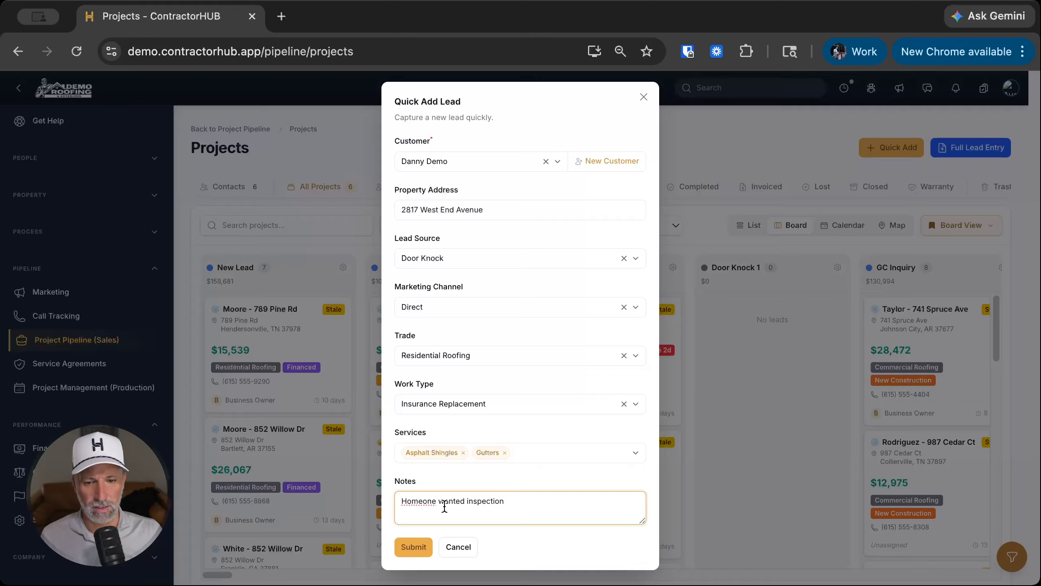
click(412, 549)
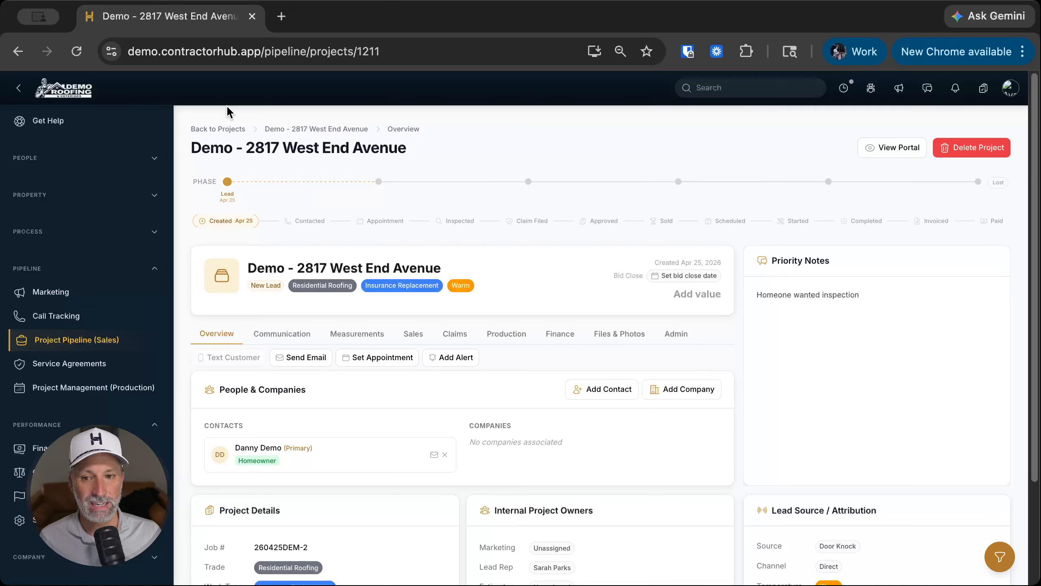
Return to the projects list and start a full lead entry with the fourth listed customer and the first suggested property address
click(217, 129)
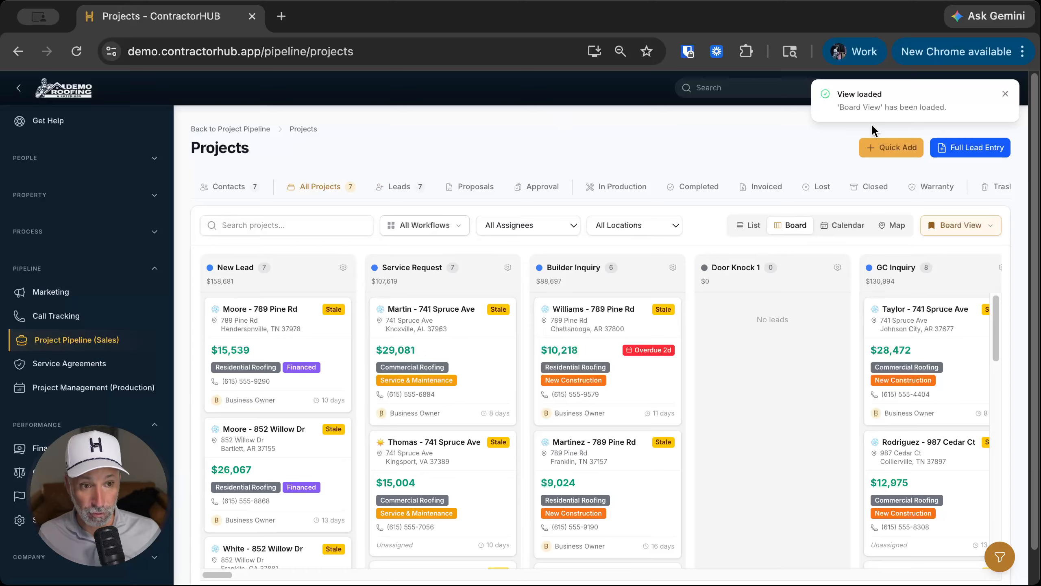
click(960, 154)
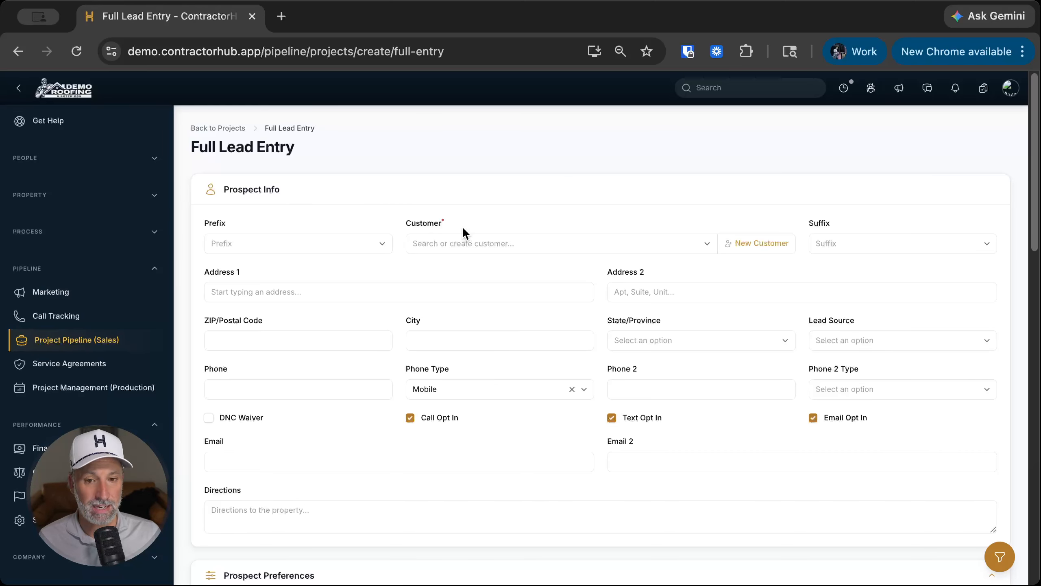
click(461, 243)
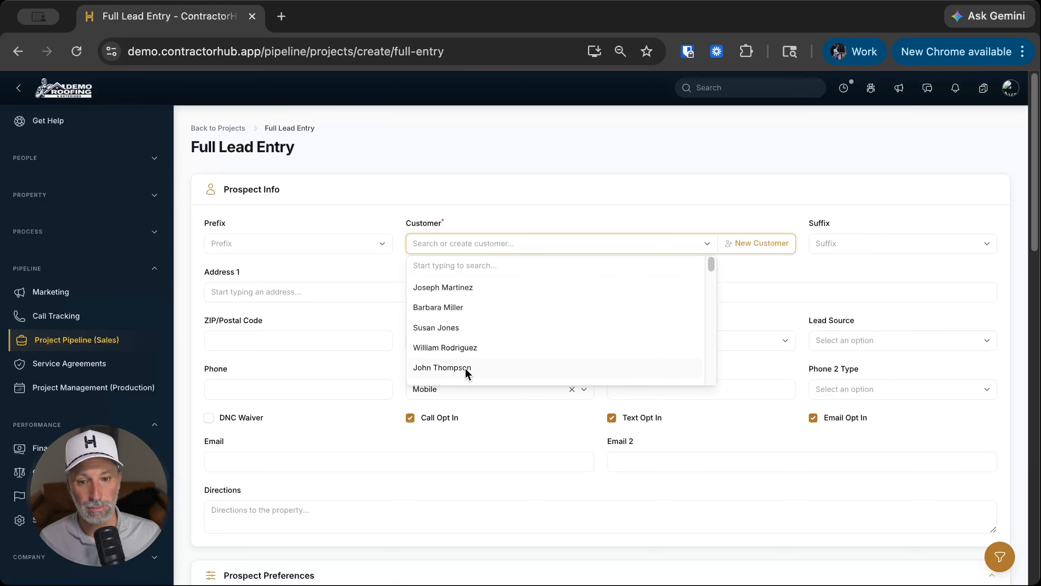
click(500, 351)
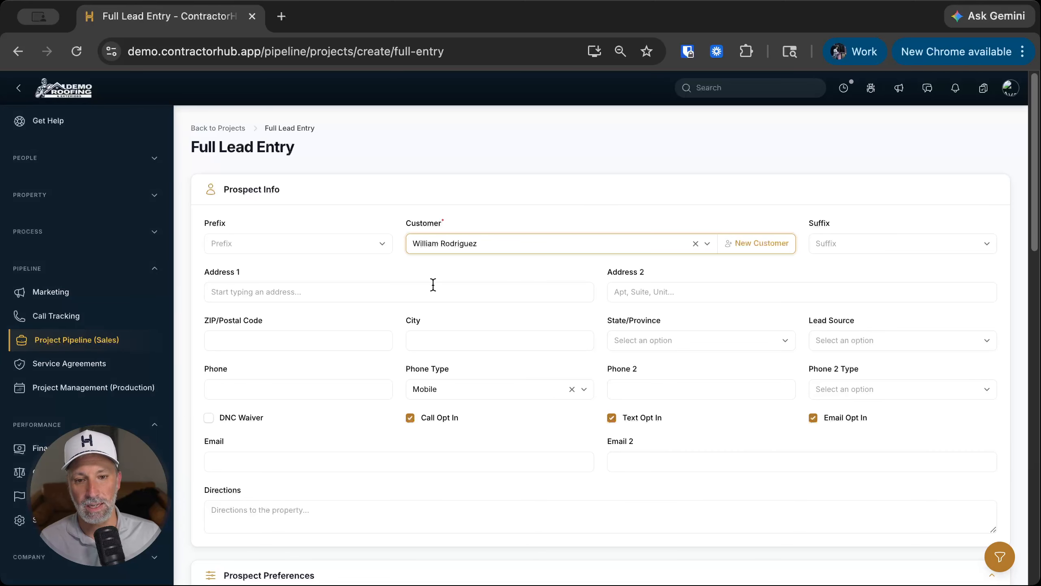
click(311, 292)
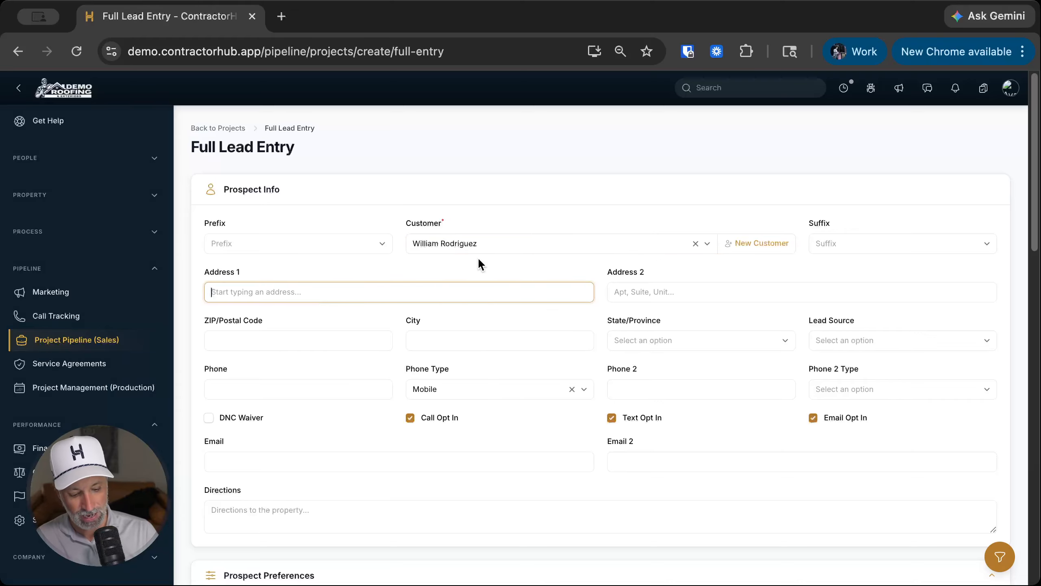
text(2817)
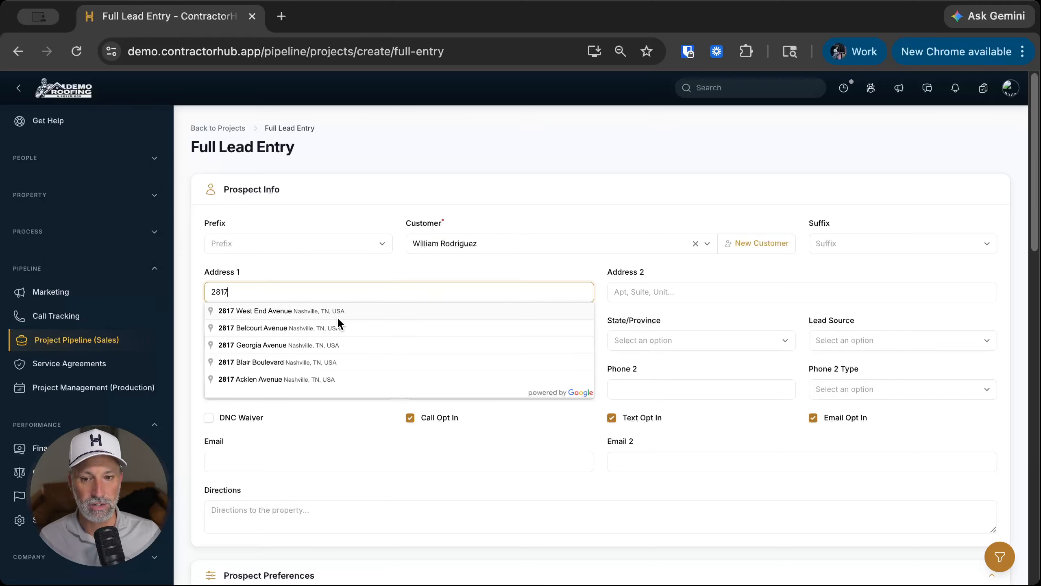
click(337, 316)
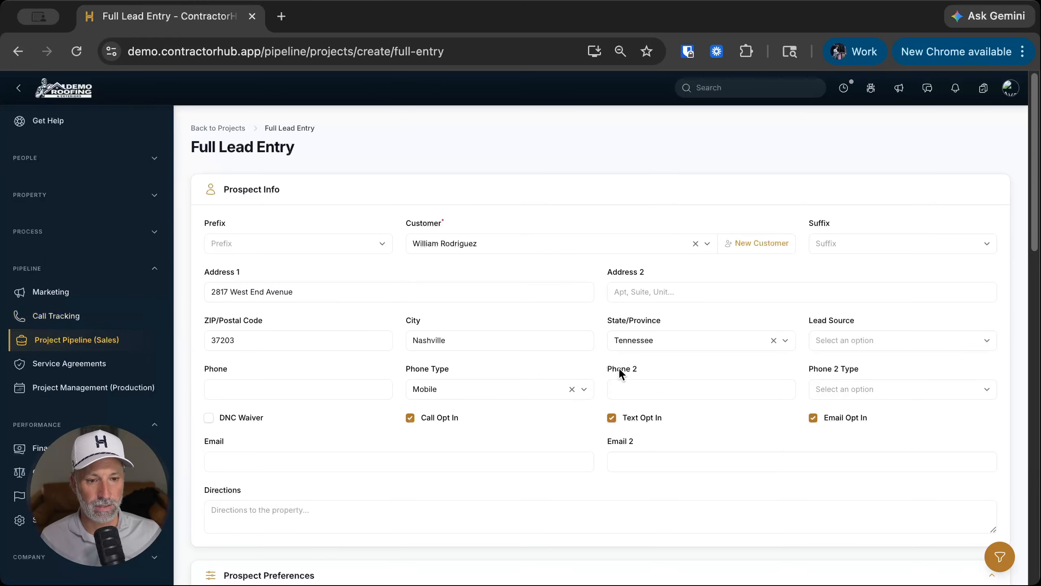
Set the full lead entry's lead source to Inbound Call and fill in the customer's primary phone number
click(881, 344)
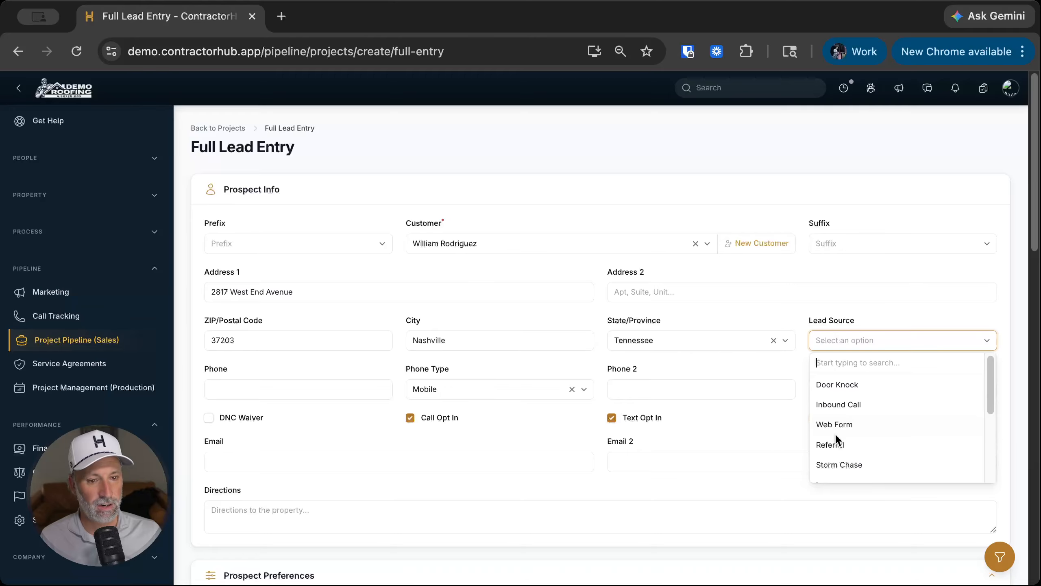
click(836, 404)
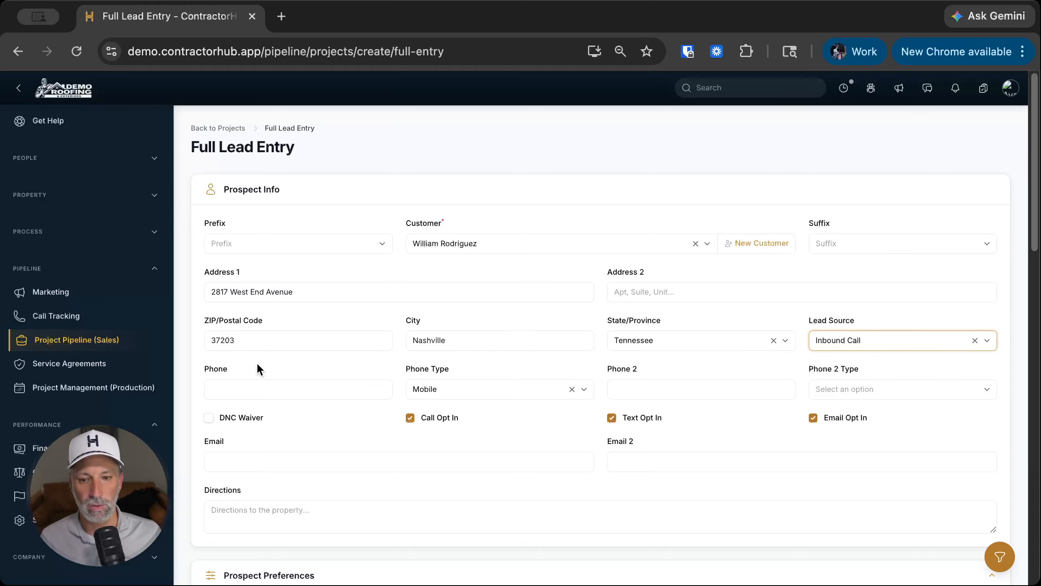
click(231, 390)
text(6155551212)
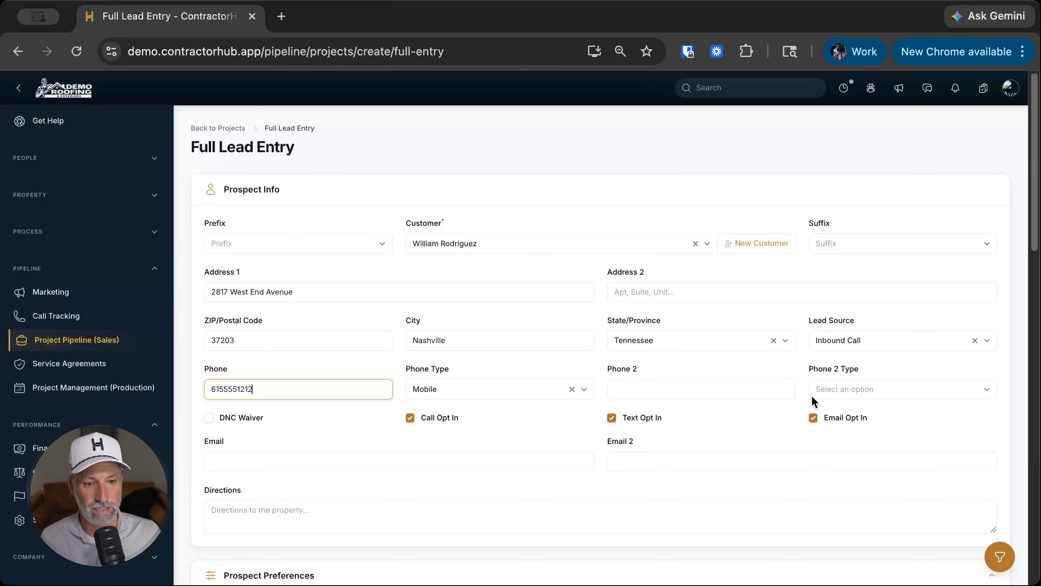
Set the prospect's preferred contact method to Text Message
scroll(264, 415, down, 1)
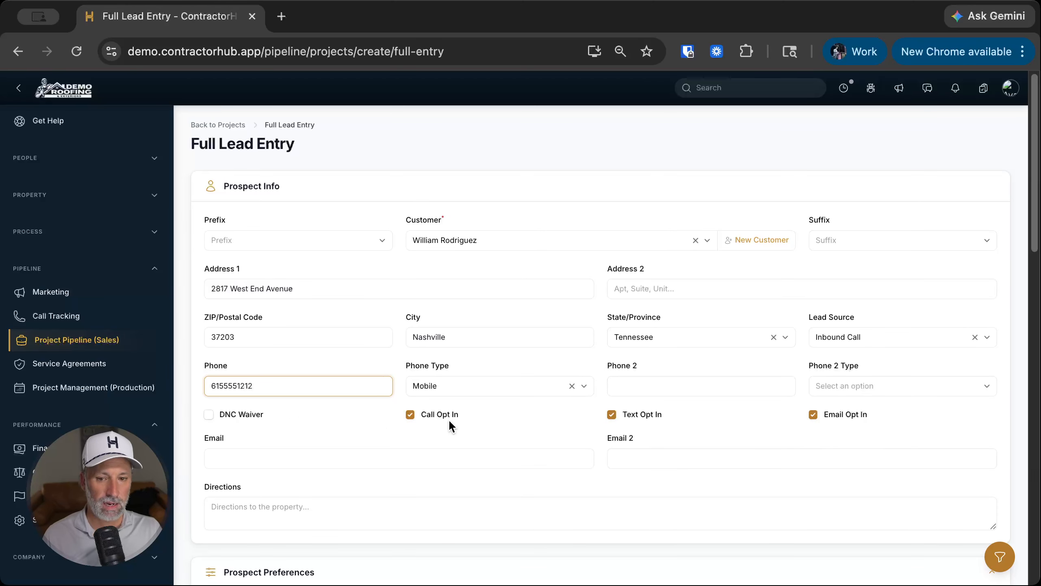
scroll(369, 427, down, 2)
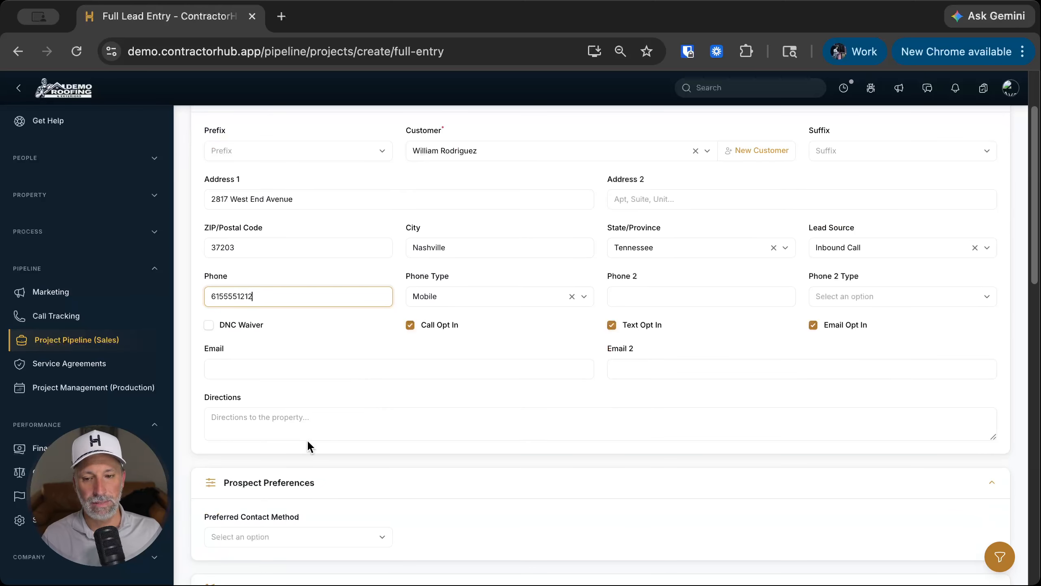
scroll(368, 390, down, 2)
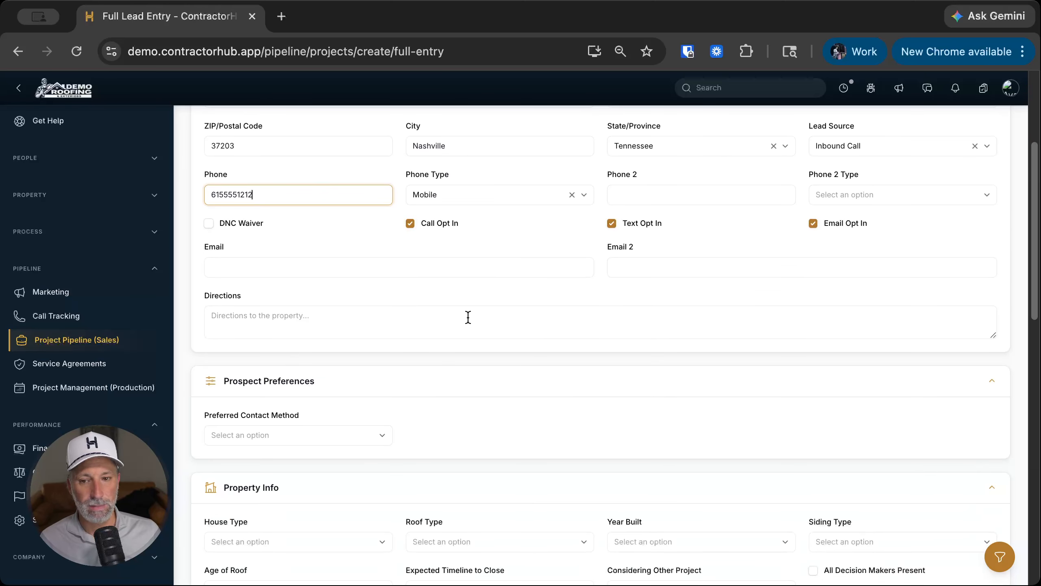
click(297, 435)
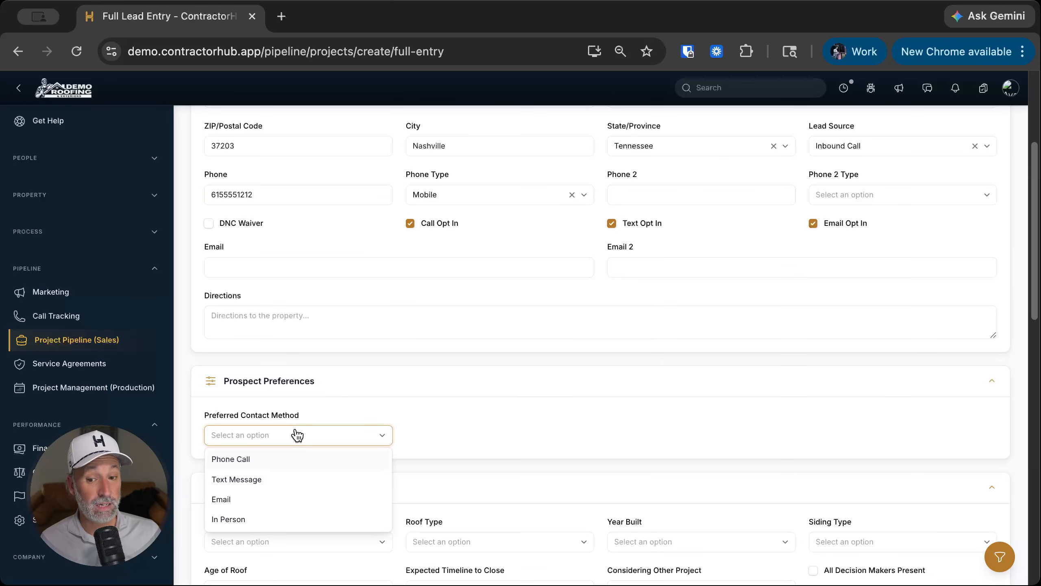
click(270, 479)
click(314, 436)
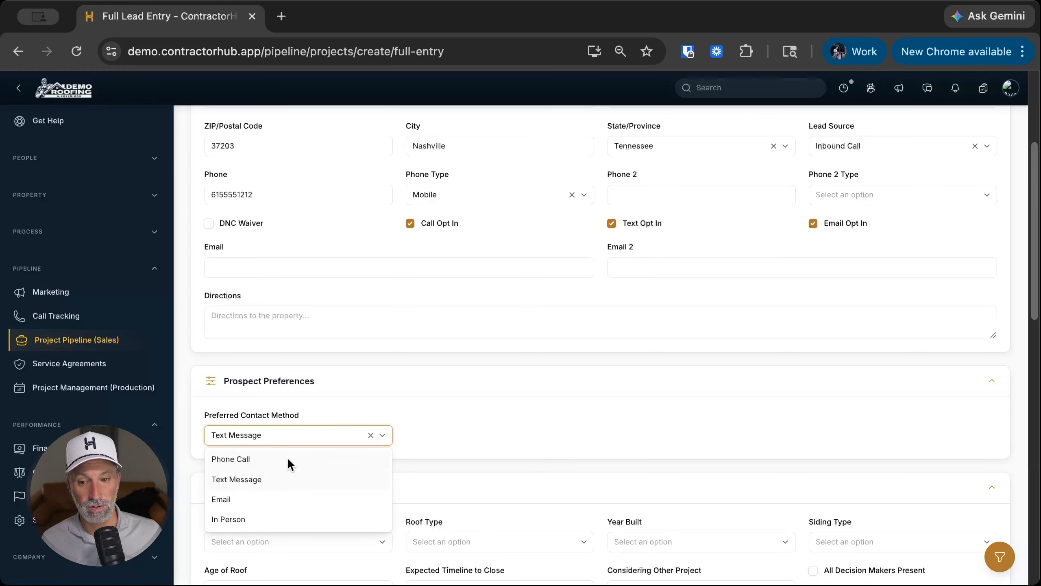
click(280, 479)
Set the property's house type to Single Family, roof type to Asphalt Shingle, year built to 2023 and siding type to Wood
scroll(447, 389, down, 4)
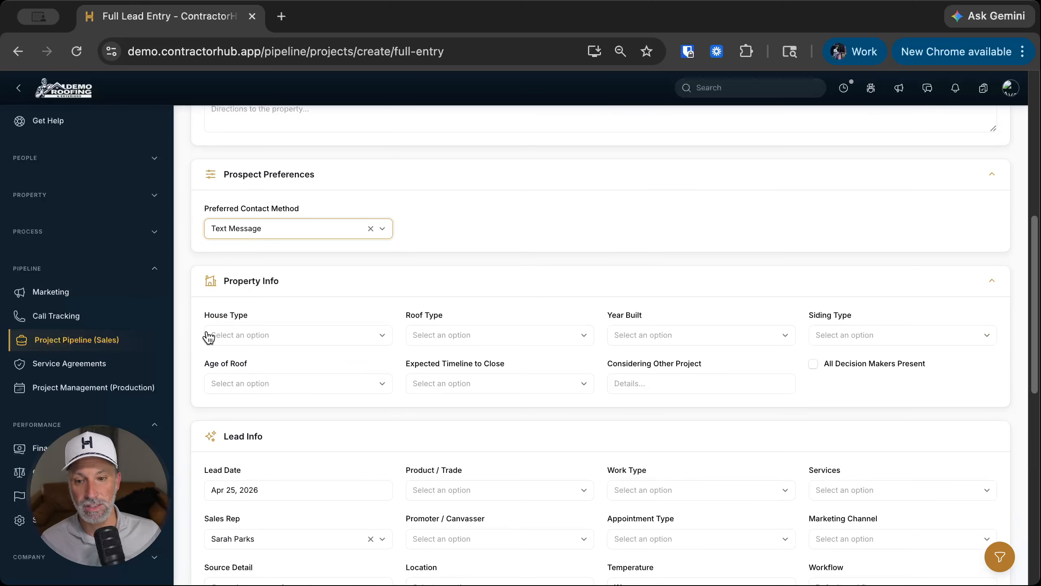
click(208, 336)
click(268, 382)
click(451, 344)
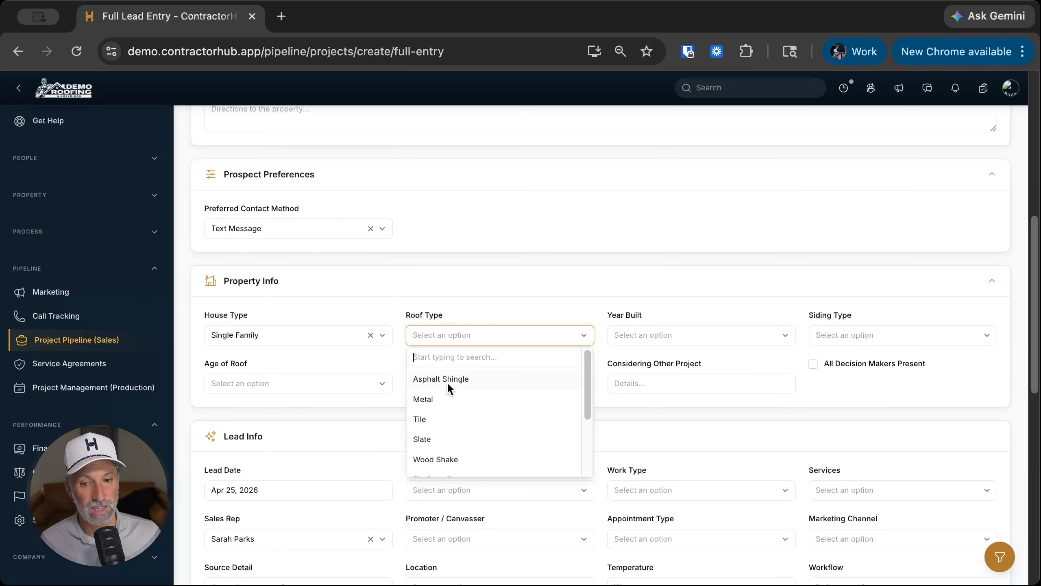
click(449, 383)
click(627, 347)
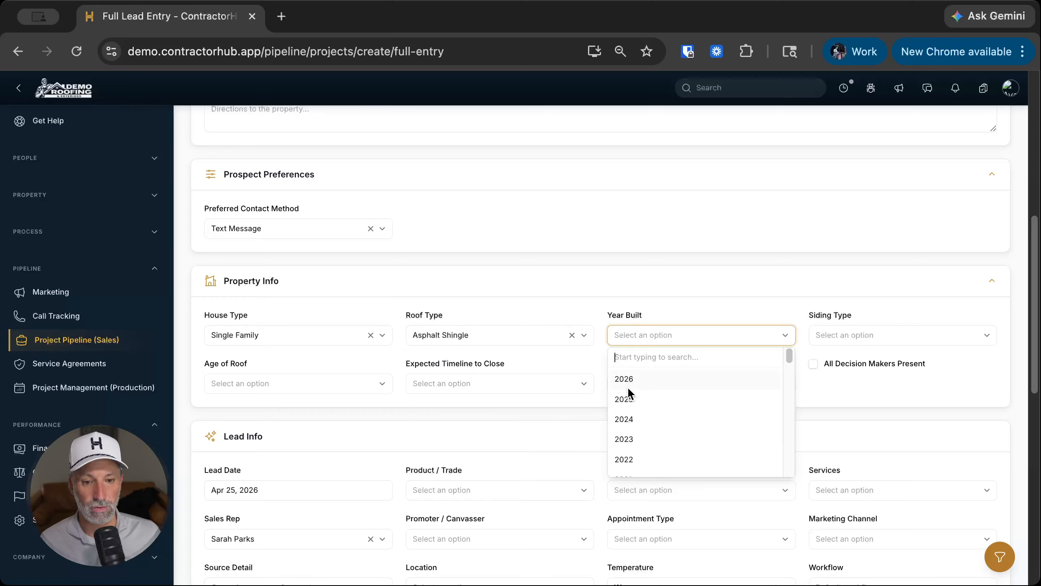
click(633, 438)
click(832, 335)
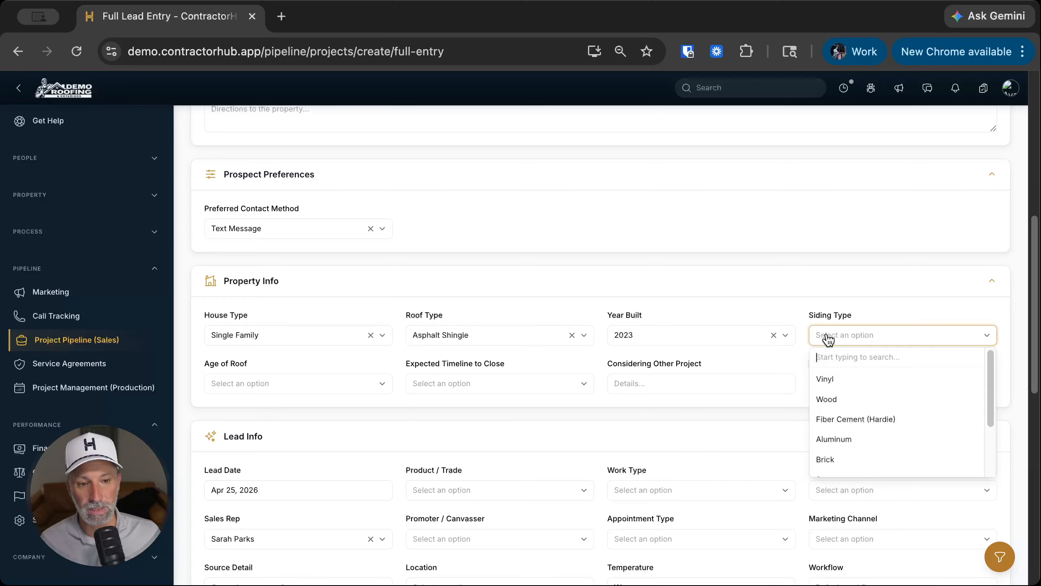
click(827, 398)
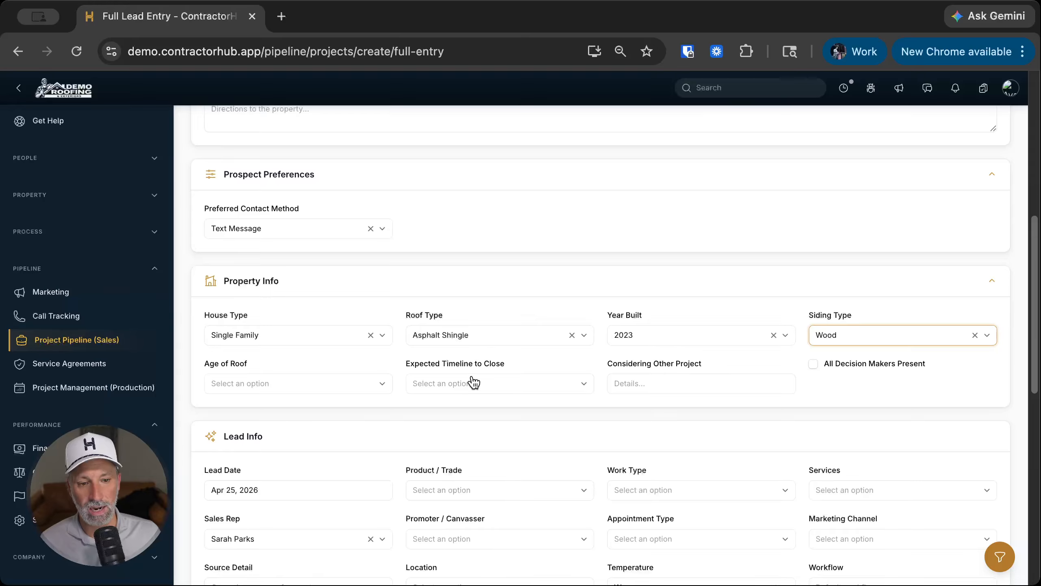
Set the roof age to 15-20 Years and the expected timeline to Within 1 Month, and mark all decision makers as present
click(258, 384)
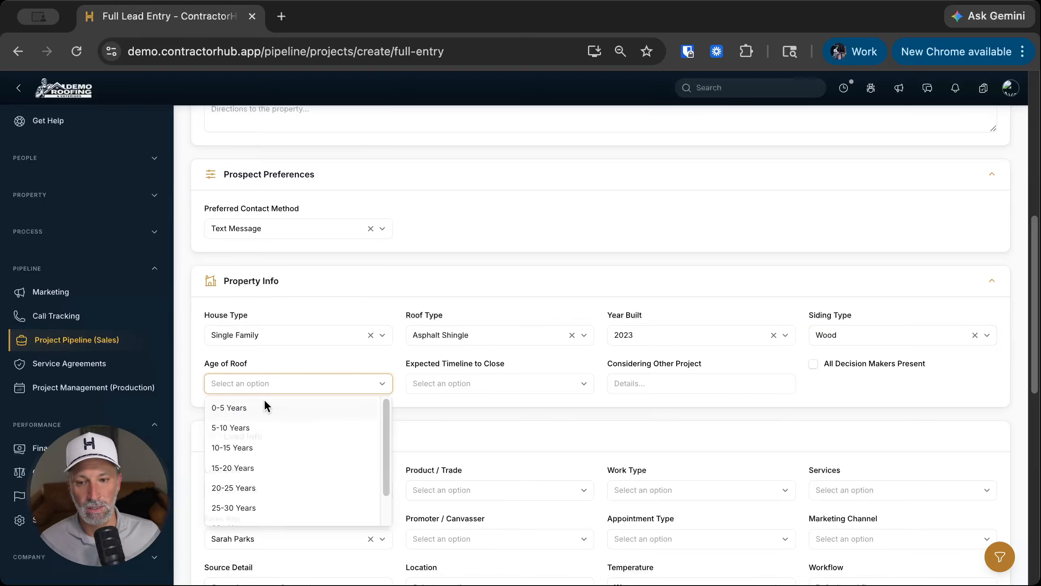
click(262, 469)
click(452, 385)
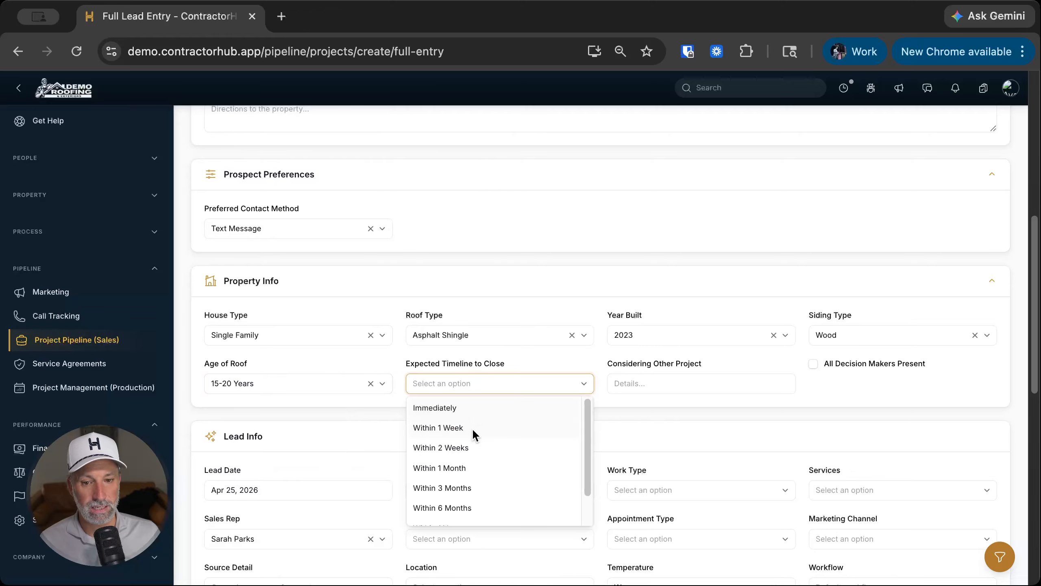
click(460, 469)
click(658, 386)
click(885, 379)
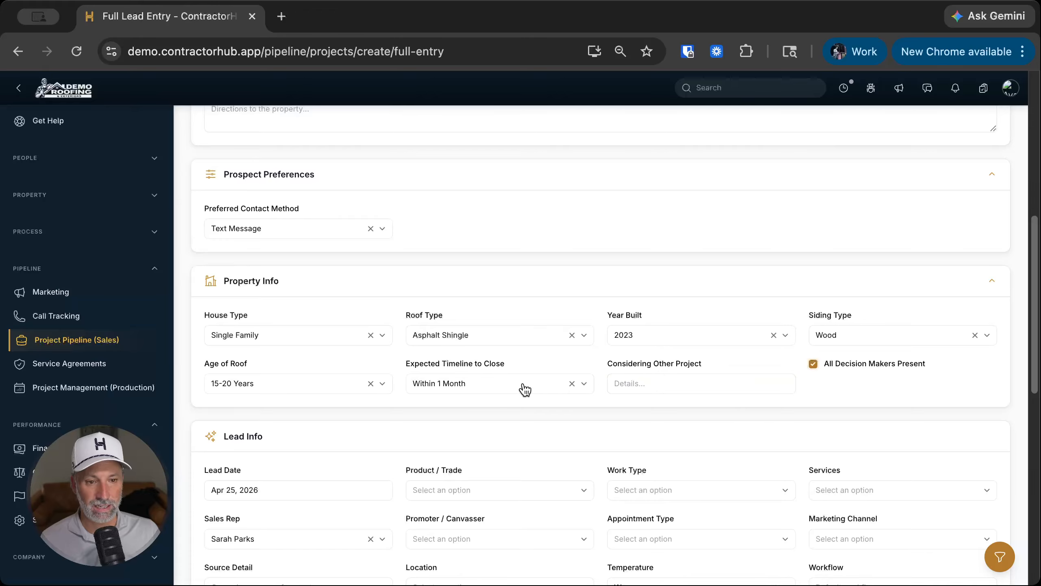
Set the lead's product/trade to Residential Roofing and its work type to Insurance Replacement
scroll(566, 381, down, 3)
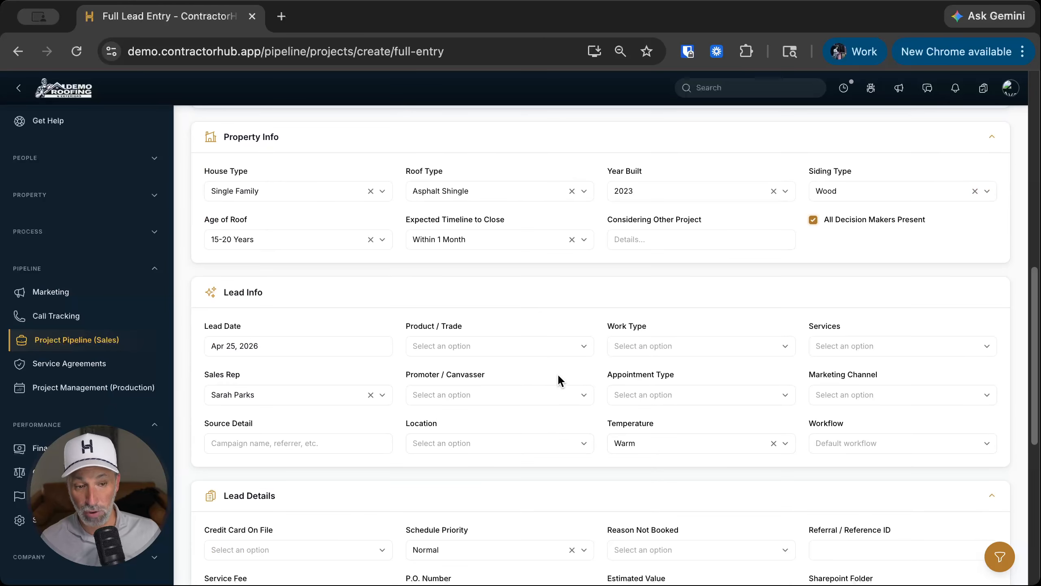
click(484, 348)
click(452, 409)
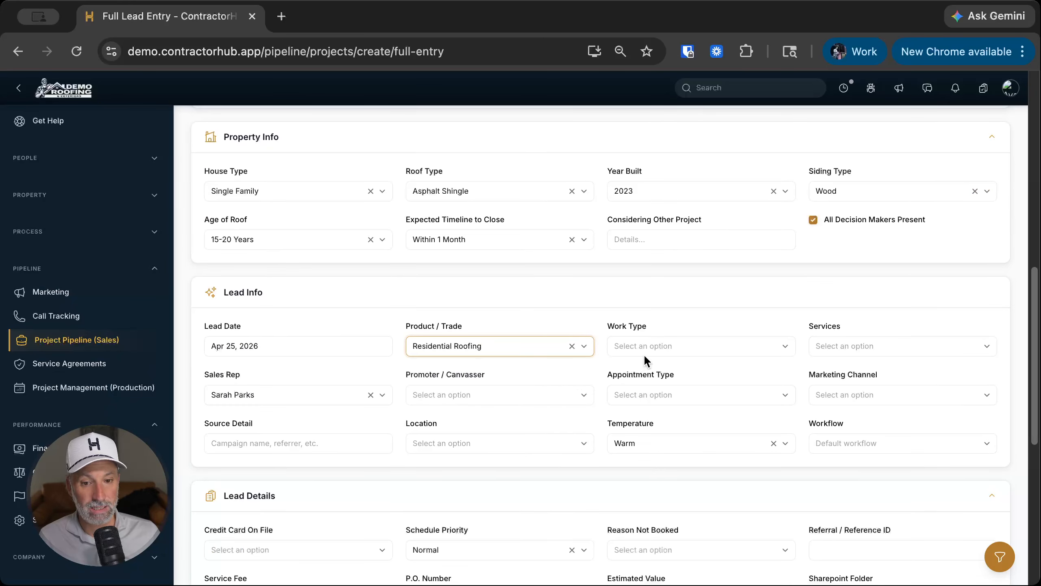
click(642, 349)
click(631, 392)
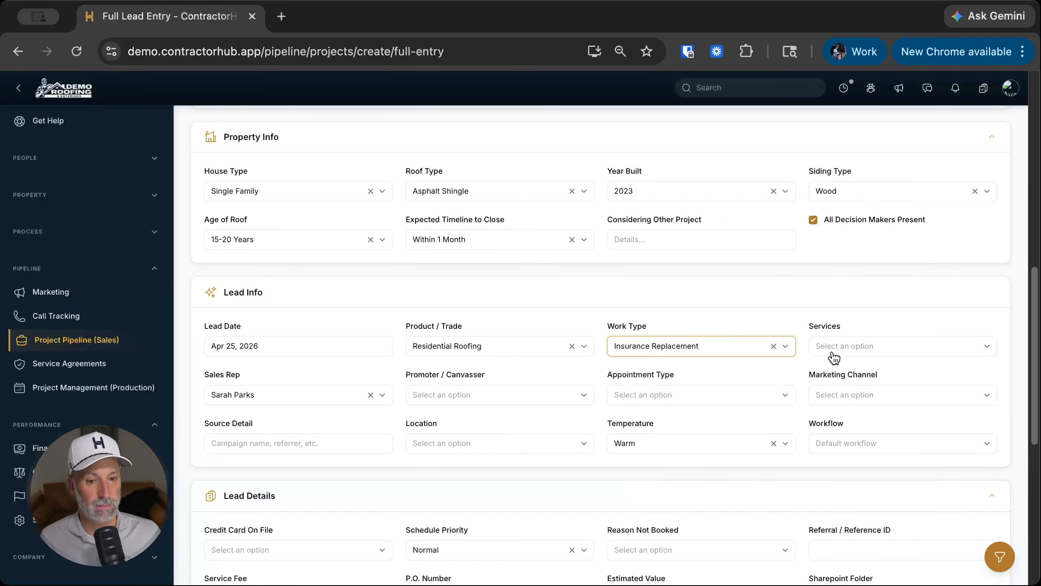
Add Asphalt Shingles and Gutters as services in the full lead entry
click(820, 347)
click(820, 389)
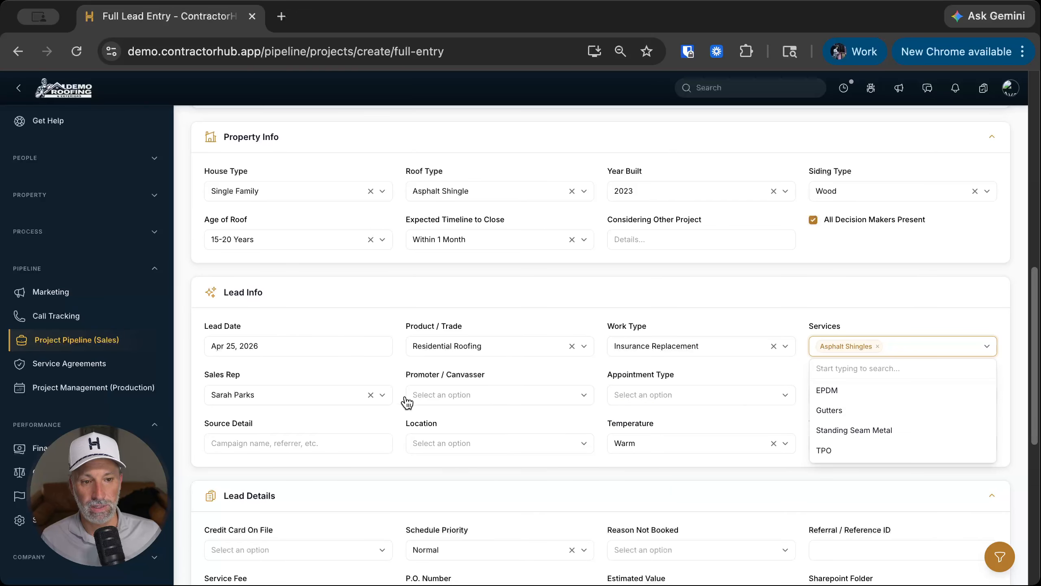
click(447, 394)
click(895, 348)
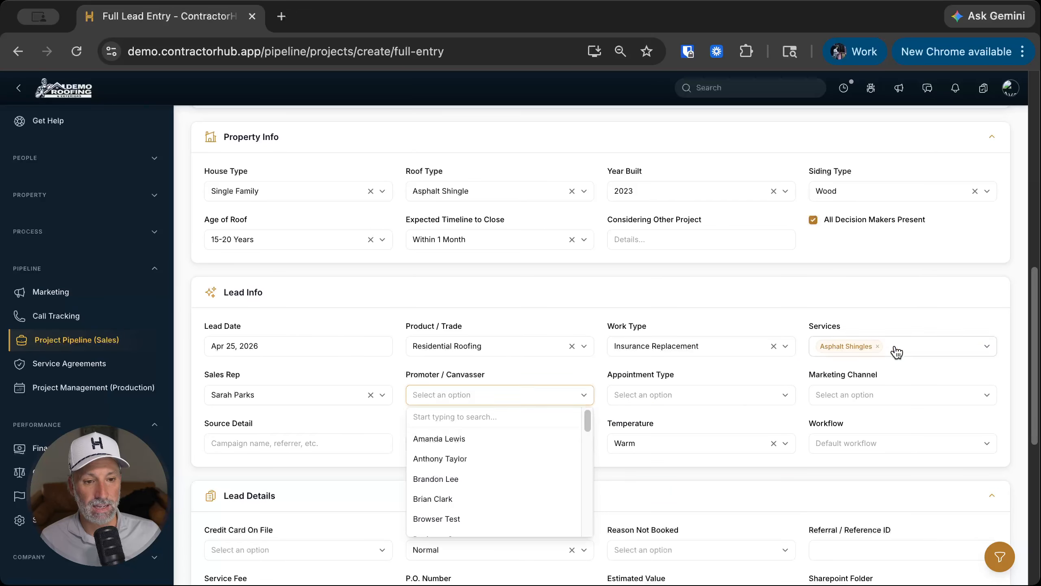
click(852, 415)
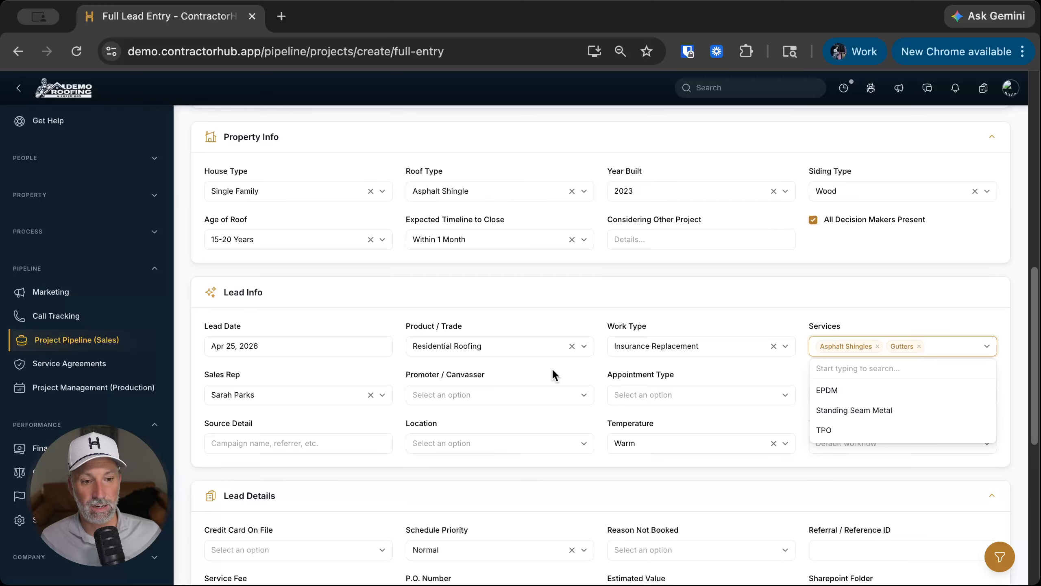
Look through the promoter/canvasser options without choosing one, and clear the assigned sales rep
click(472, 373)
click(441, 401)
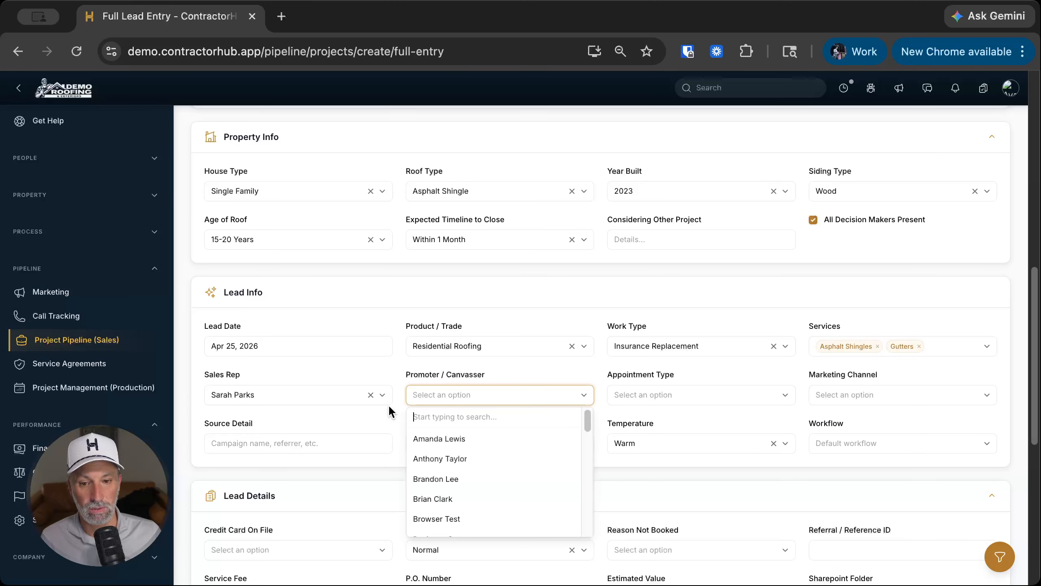
click(490, 367)
click(325, 400)
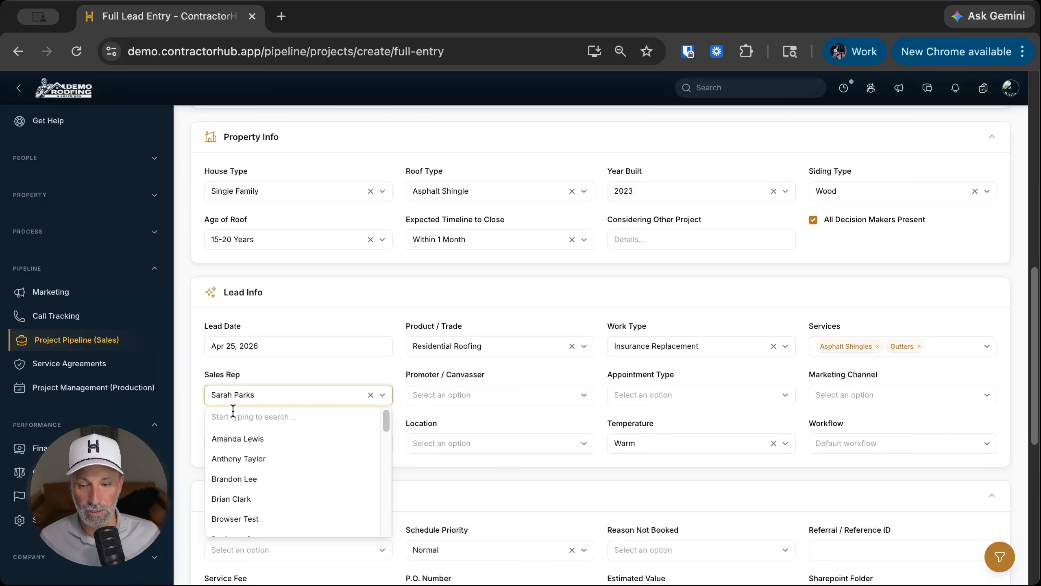
click(369, 395)
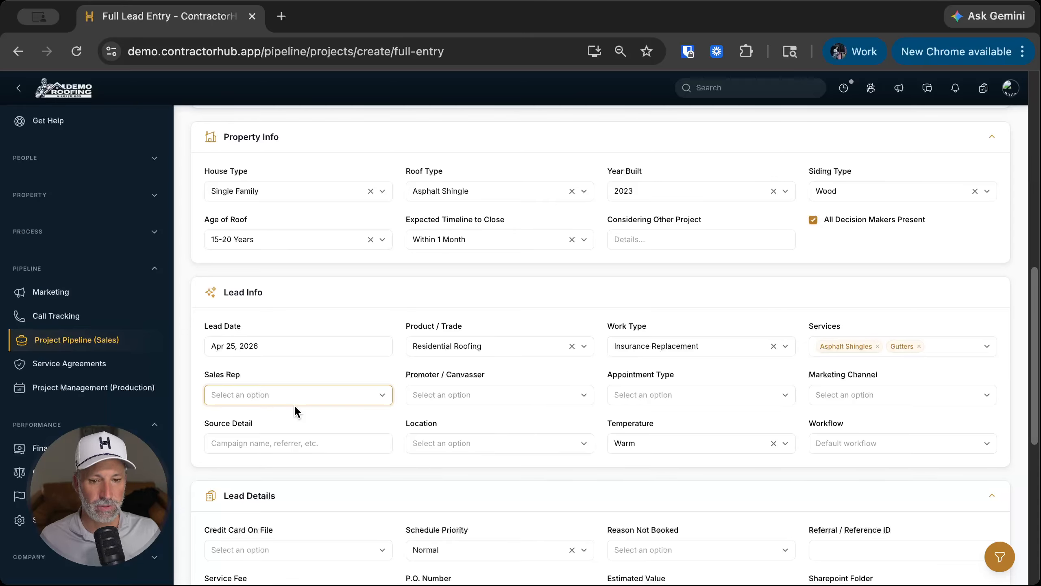
Set the lead's appointment type to Inspection and its marketing channel to Google Ads
click(671, 398)
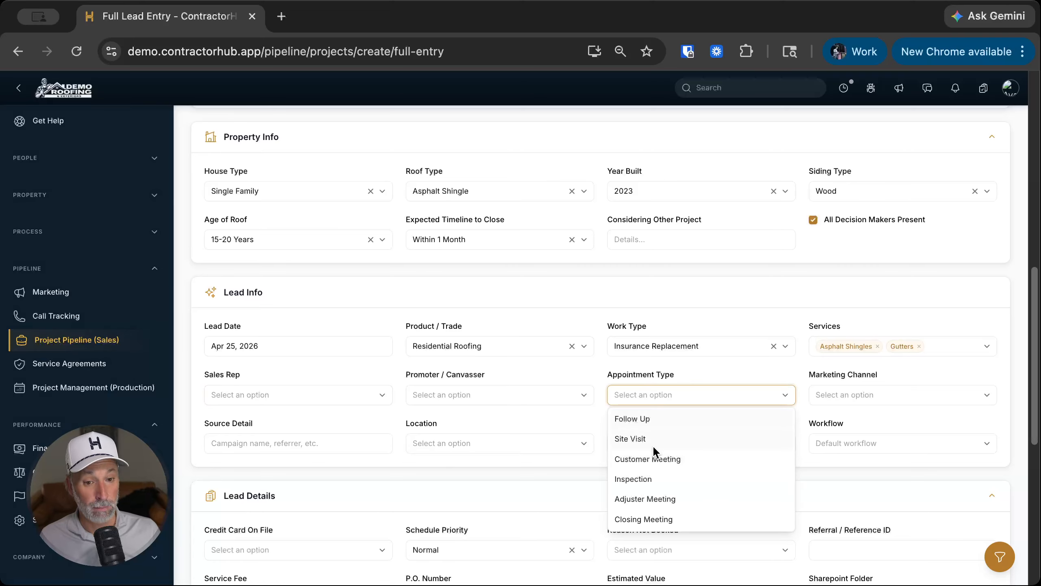
click(640, 479)
click(856, 398)
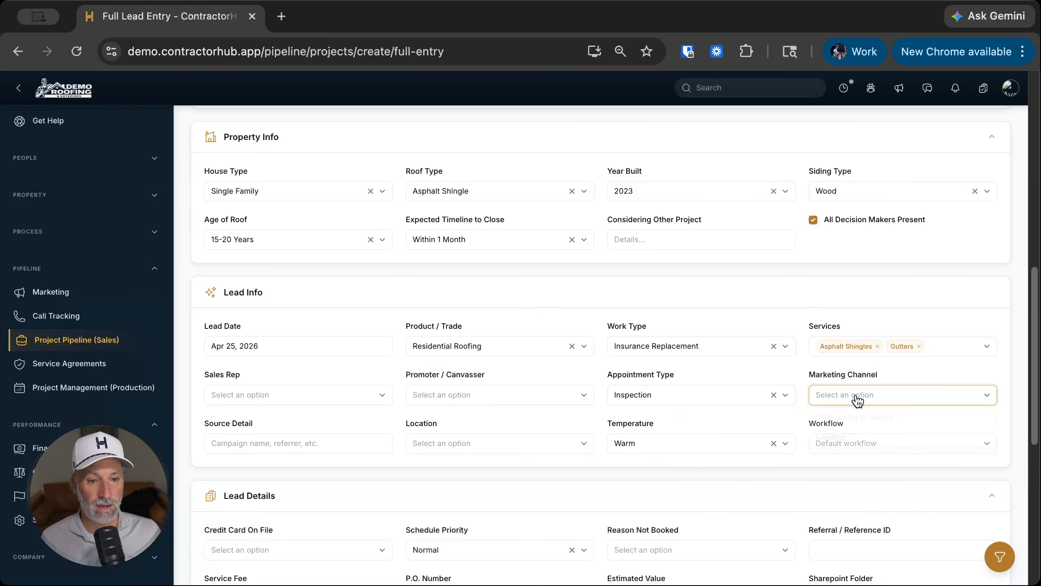
click(837, 440)
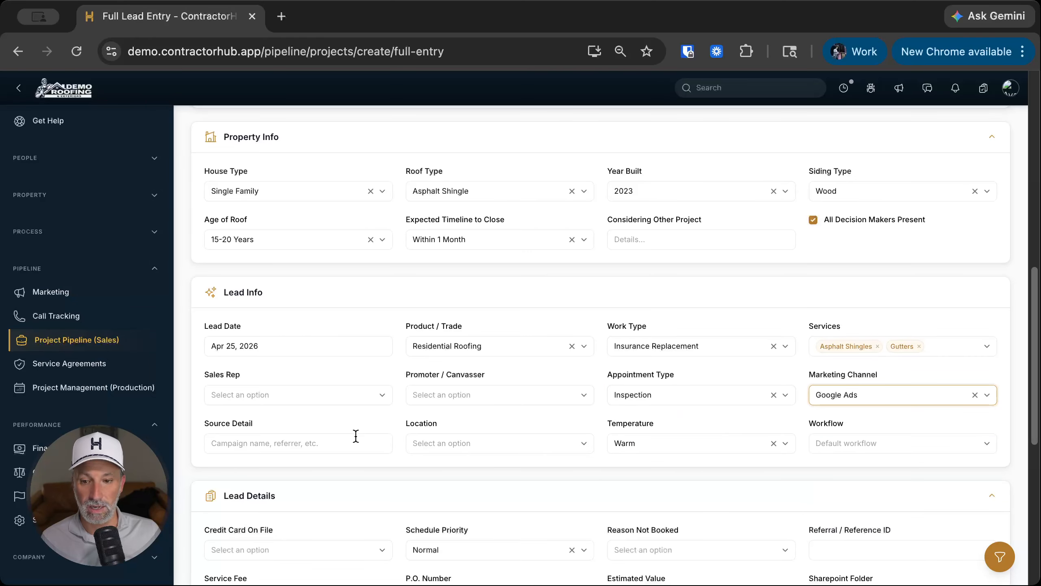
Leave the source detail empty and set the lead's location to Nashville HQ
click(323, 446)
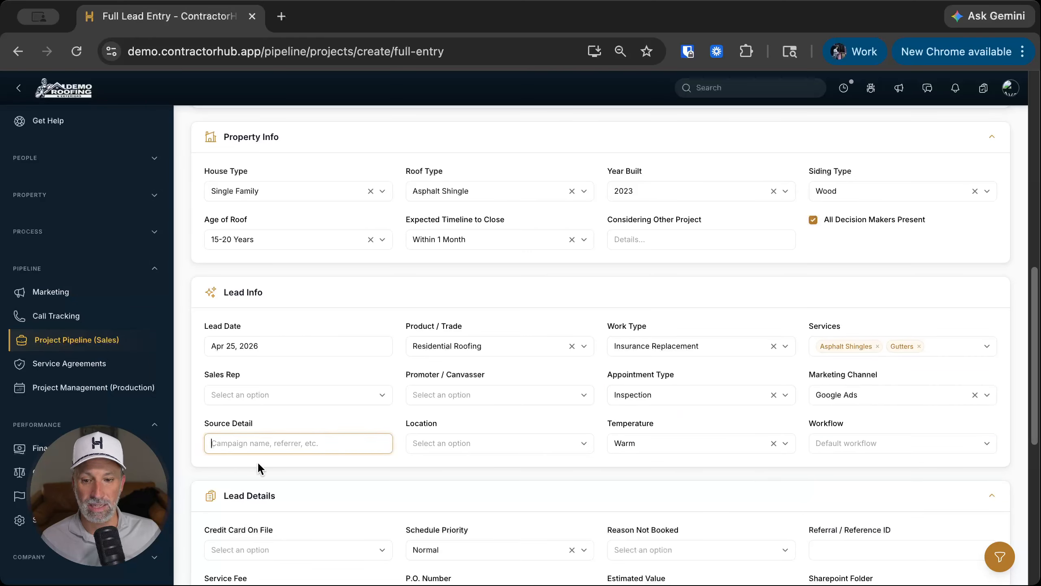
click(437, 448)
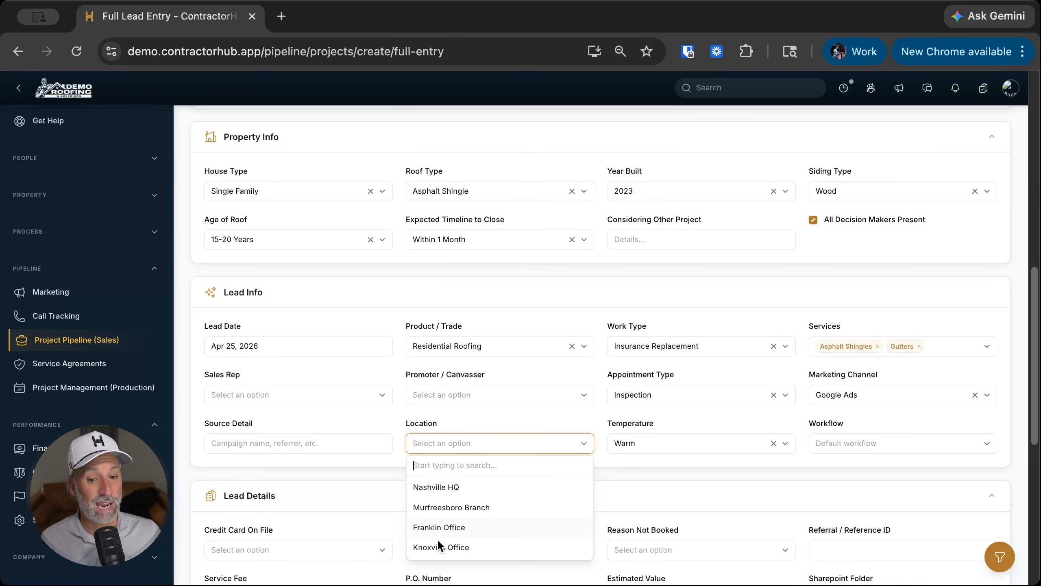
click(431, 492)
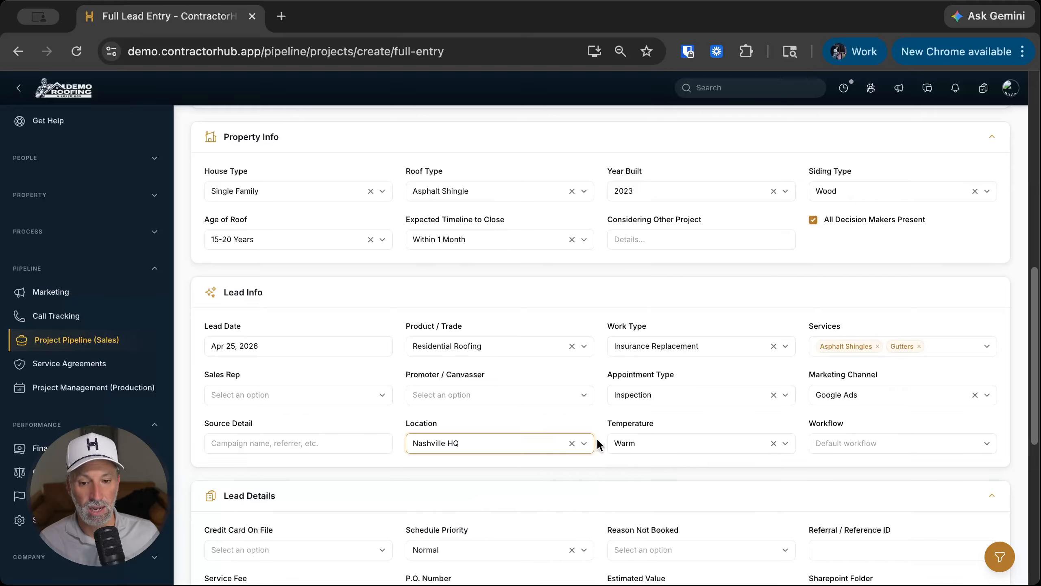
Change the lead's temperature to Cold and set it back to Warm
click(665, 450)
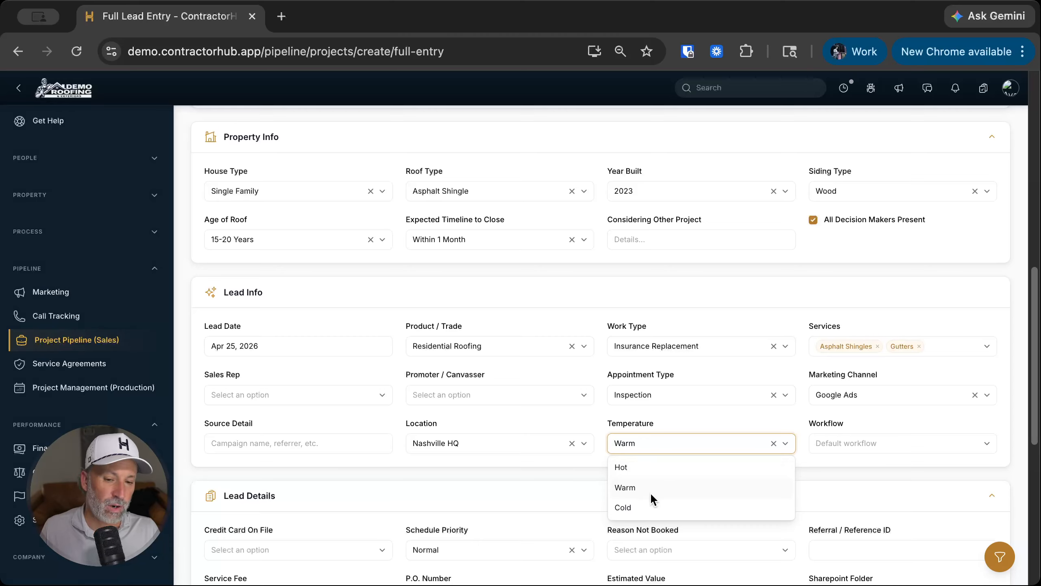
click(648, 506)
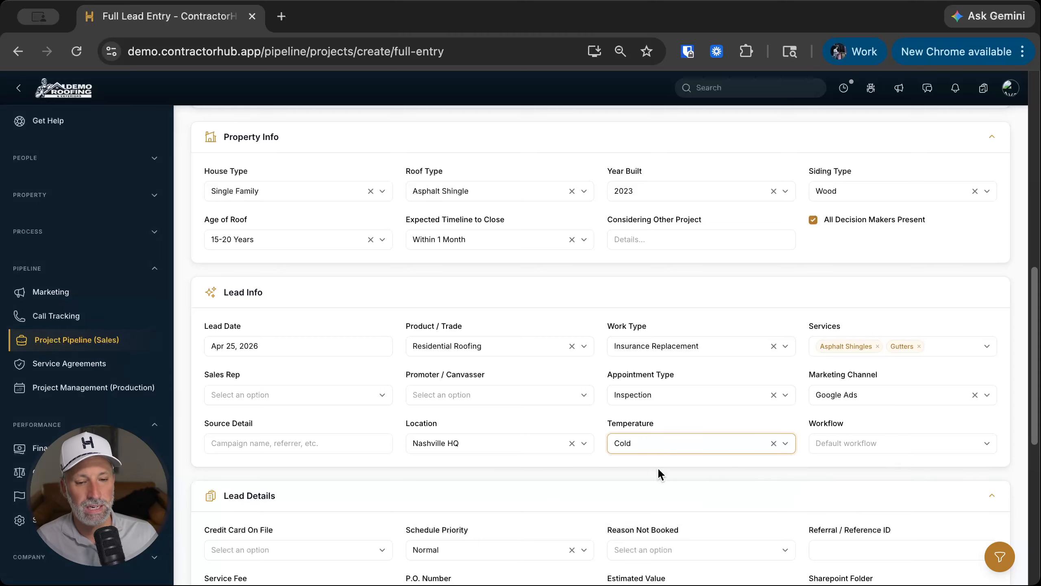
click(646, 450)
click(631, 480)
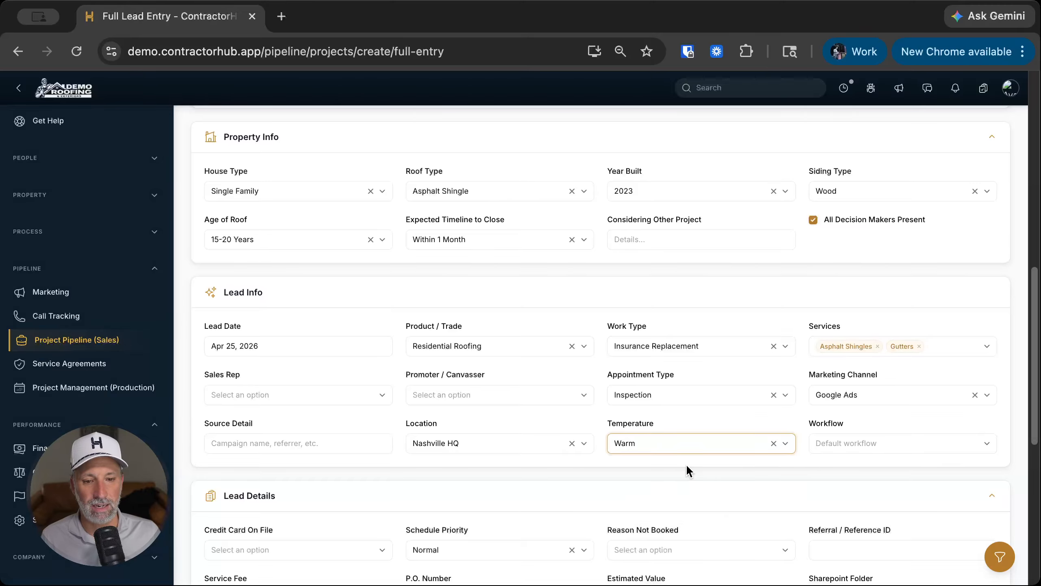
Search the workflows for "res" and set the lead's workflow to Residential Roofing - Insurance Repair
click(942, 449)
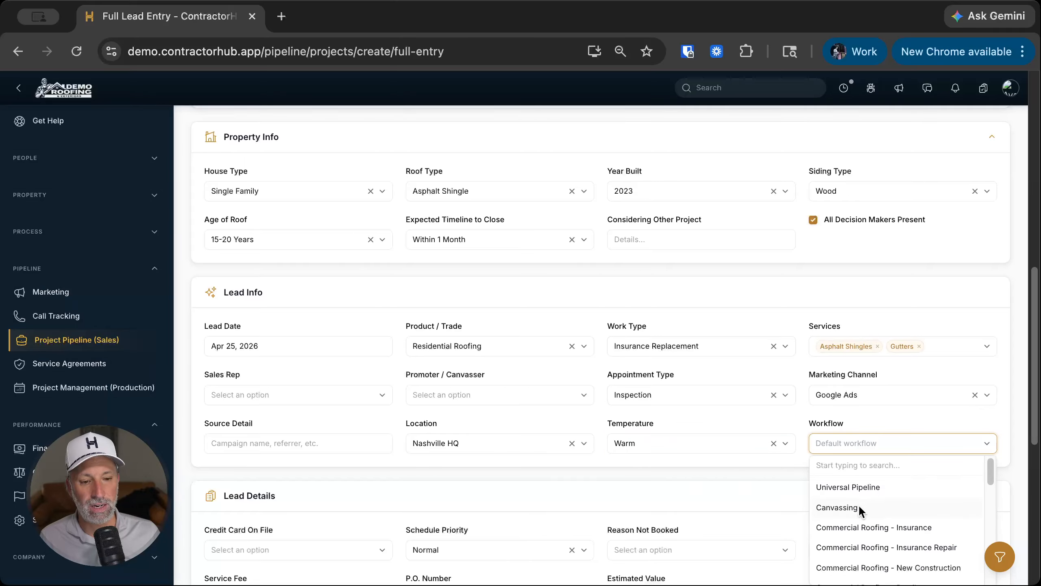
scroll(867, 536, down, 1)
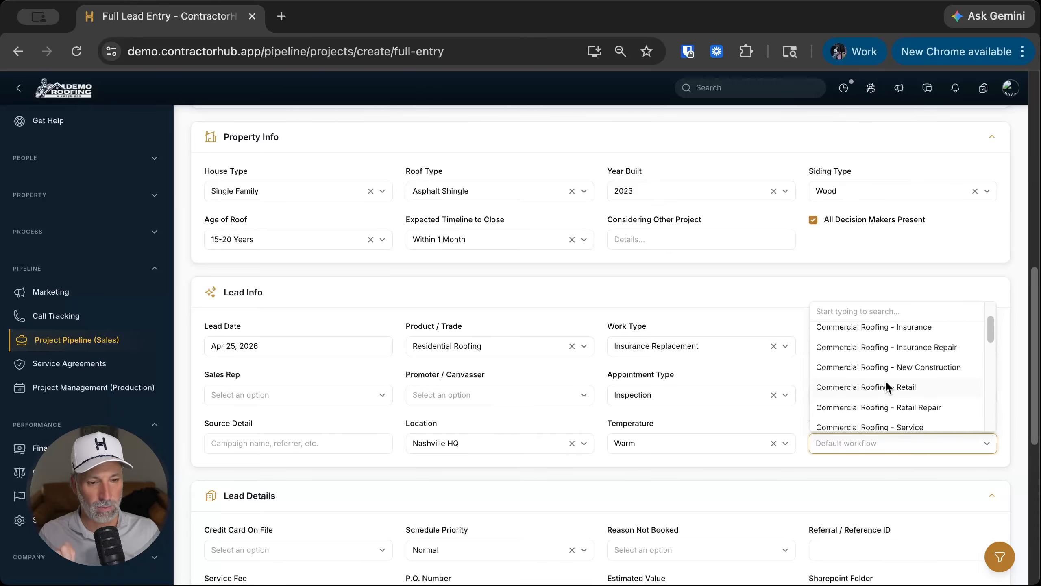
scroll(863, 388, down, 4)
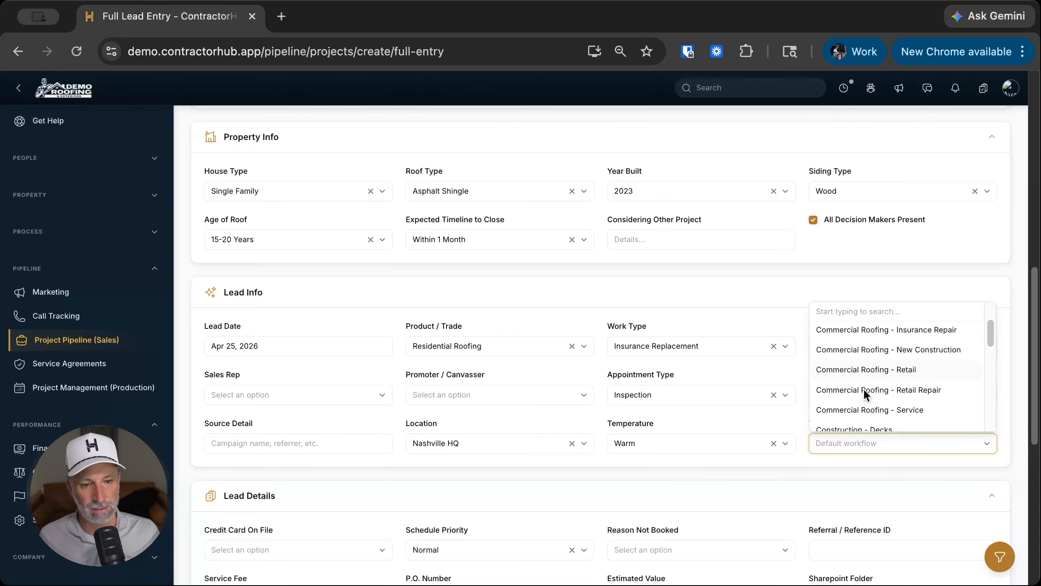
scroll(863, 378, up, 5)
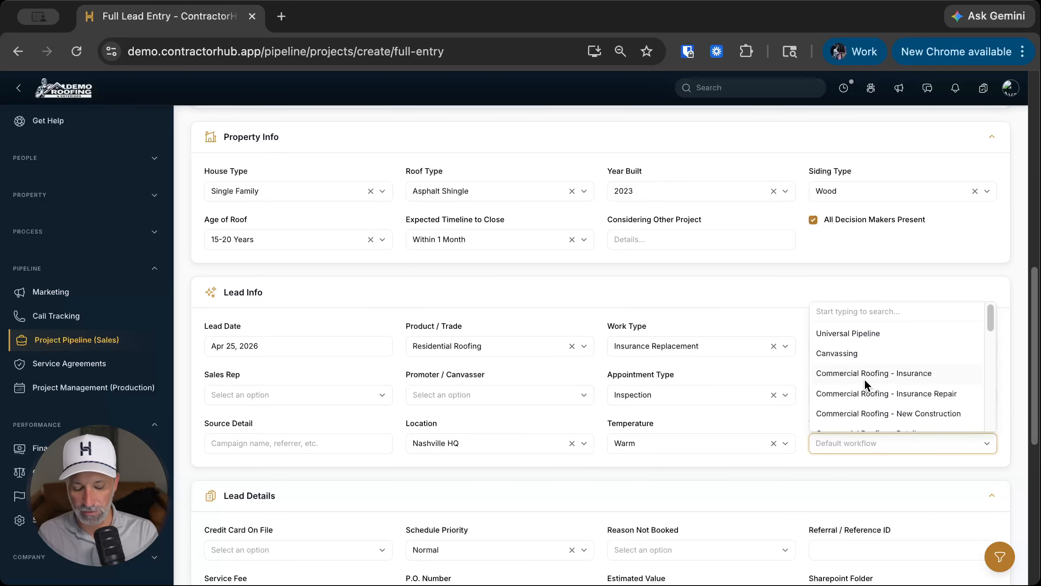
text(res)
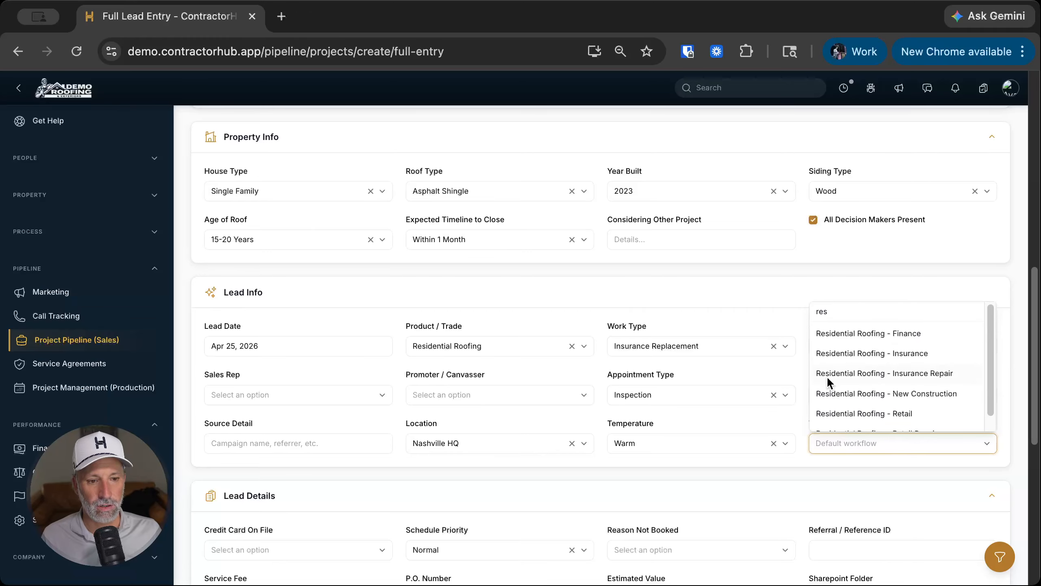
scroll(861, 401, down, 1)
click(872, 361)
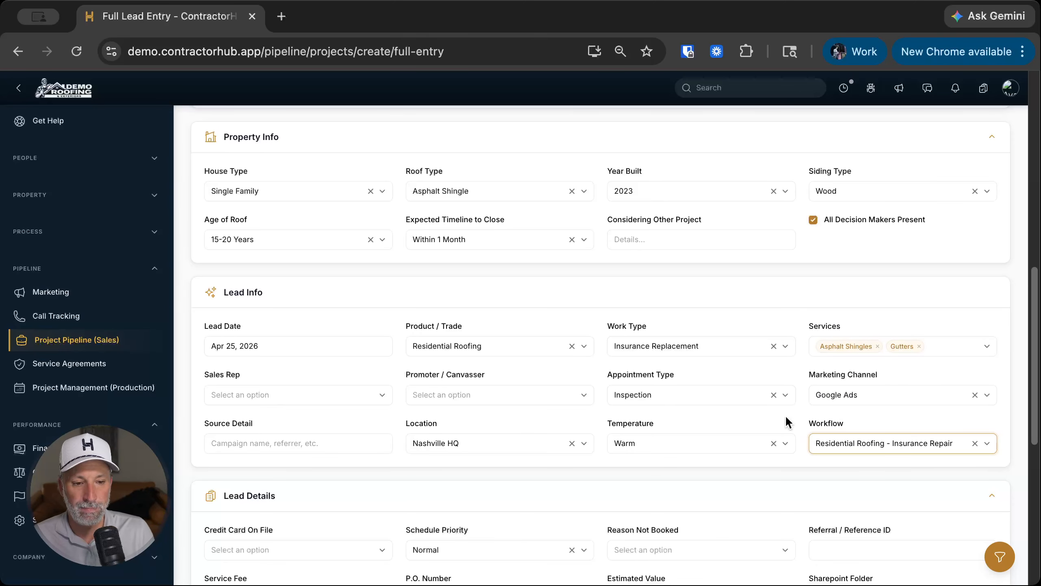
Look through the Reason Not Booked options in Lead Details without choosing one
scroll(617, 411, down, 3)
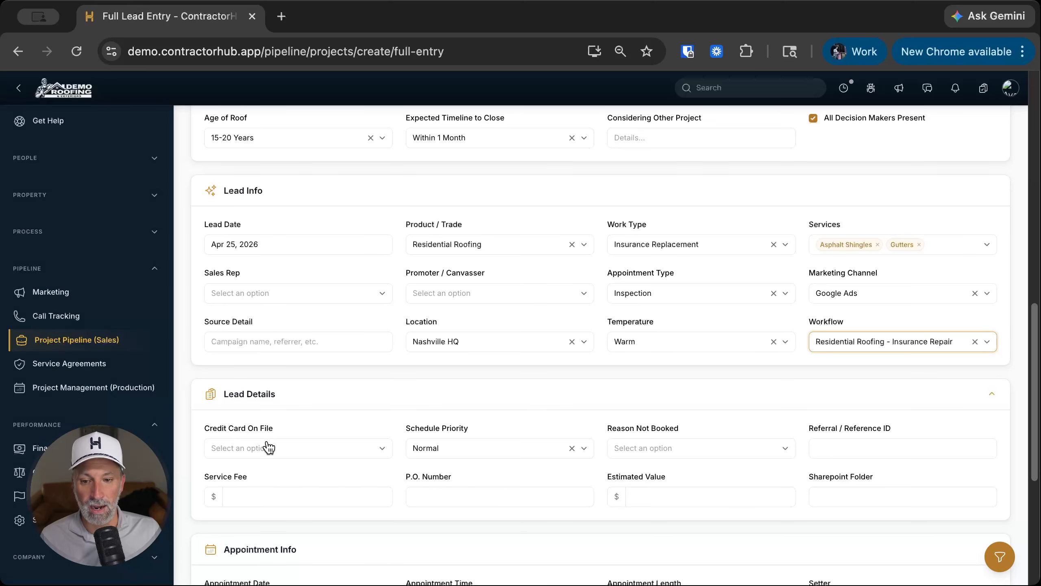
scroll(338, 462, down, 4)
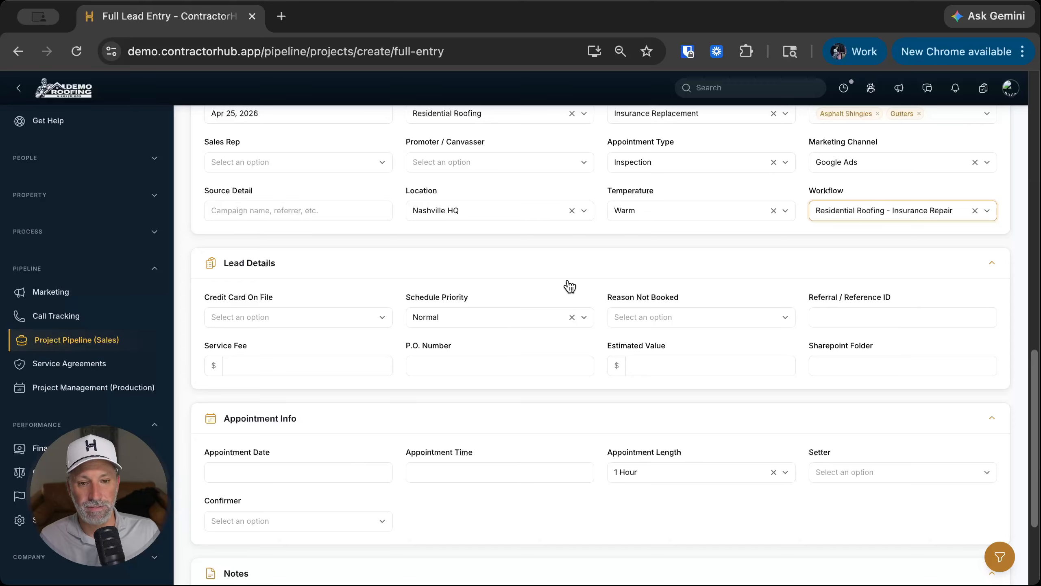
click(687, 323)
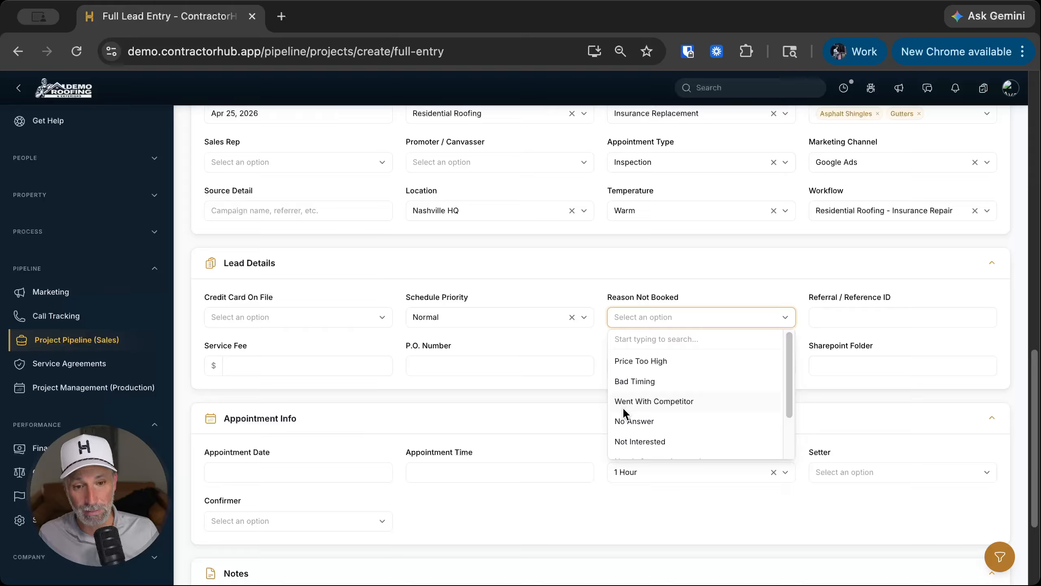
scroll(622, 406, down, 1)
scroll(661, 404, down, 1)
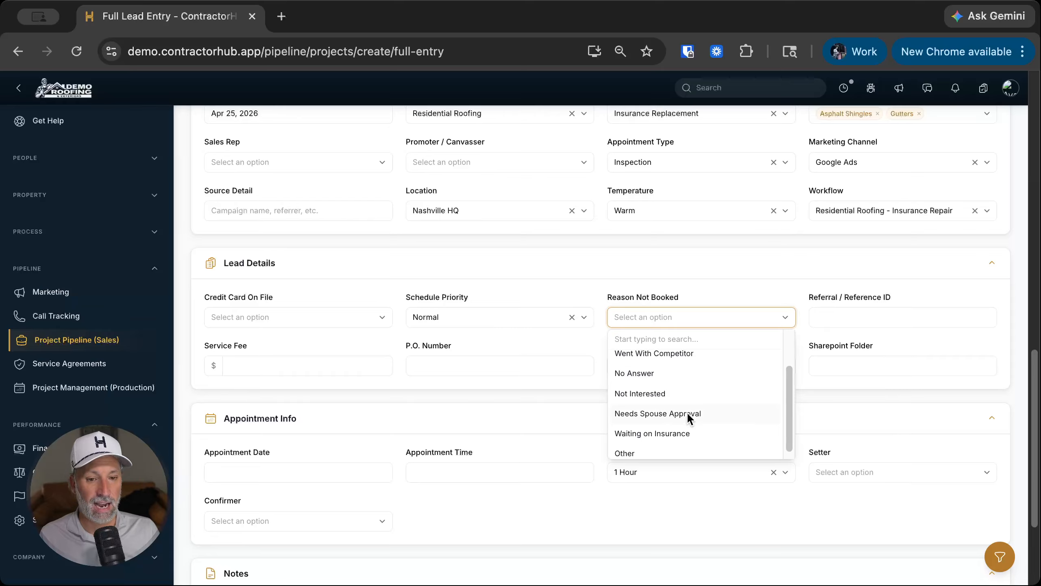
click(529, 335)
Look over the Referral / Reference ID and Sharepoint Folder fields, leaving both empty
click(851, 312)
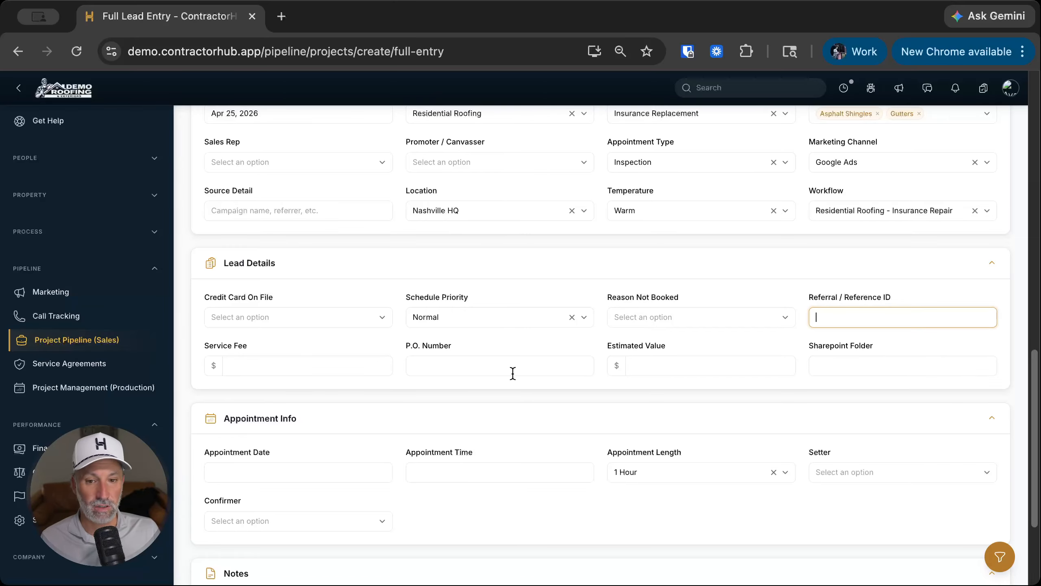
click(861, 363)
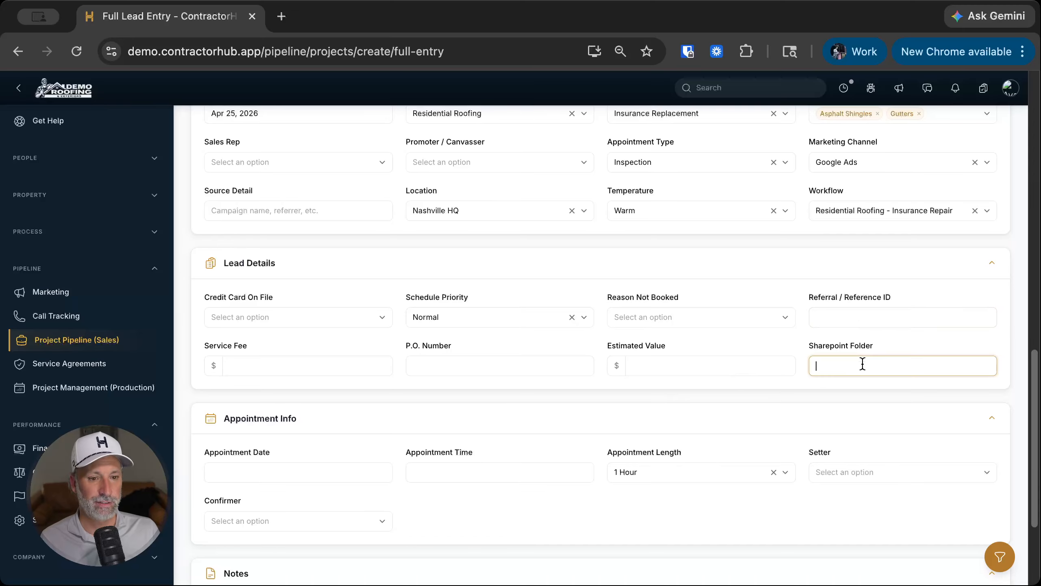
drag(906, 344, 668, 400)
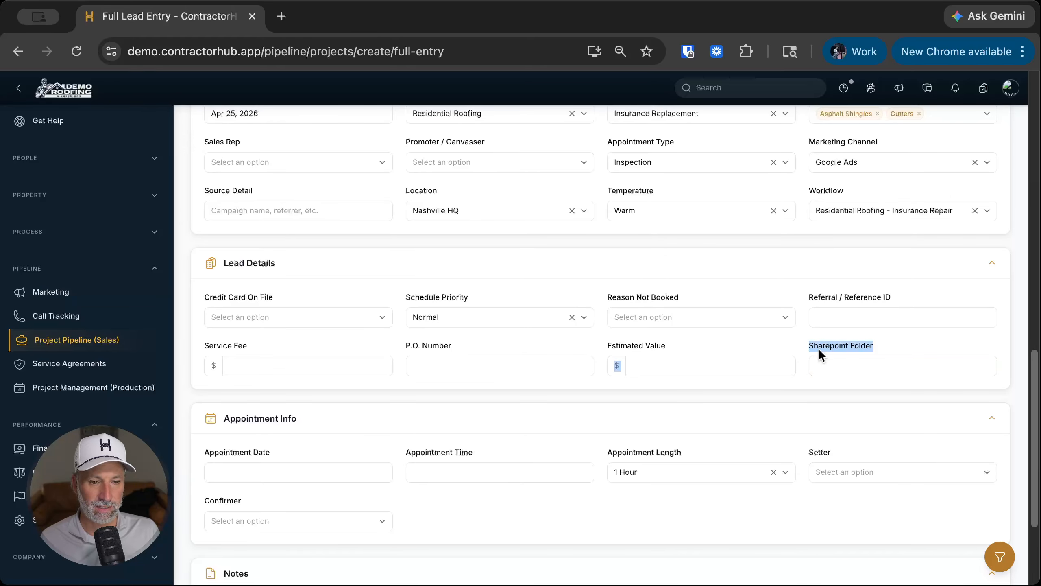
click(539, 410)
click(535, 418)
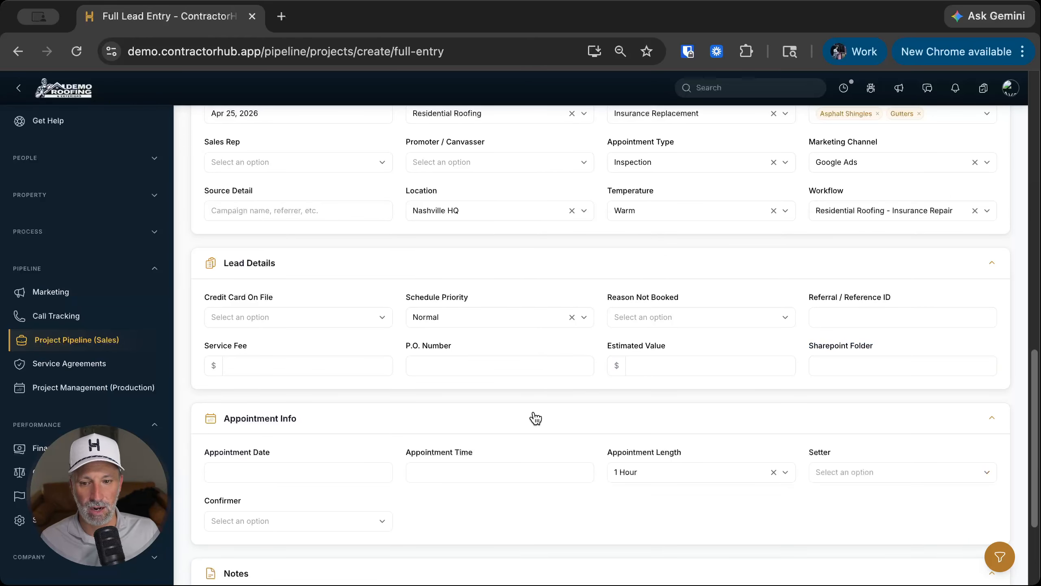
Set the appointment date to Apr 24, 2026 and leave the appointment time empty
scroll(410, 427, down, 3)
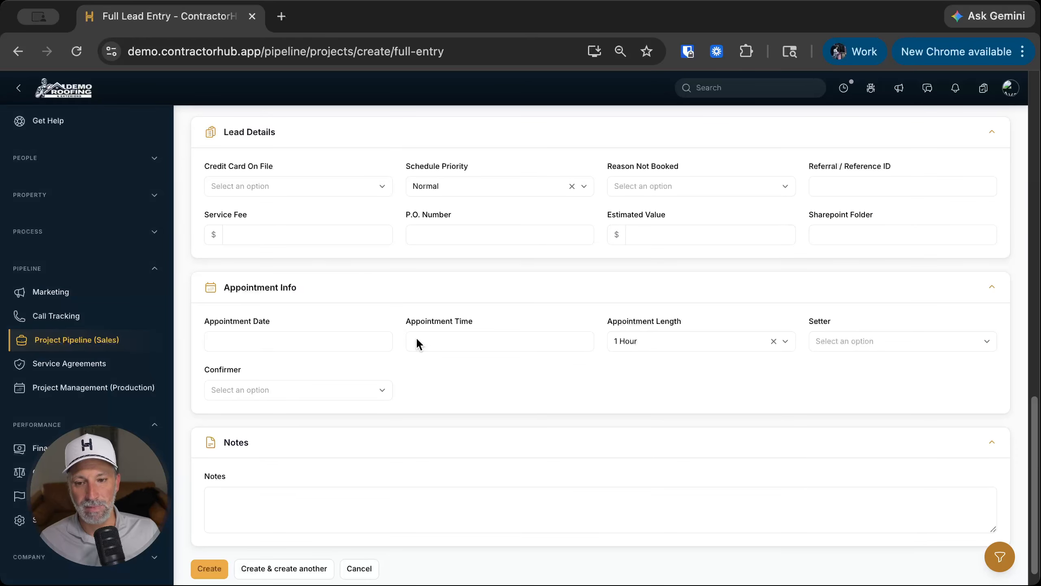
click(262, 340)
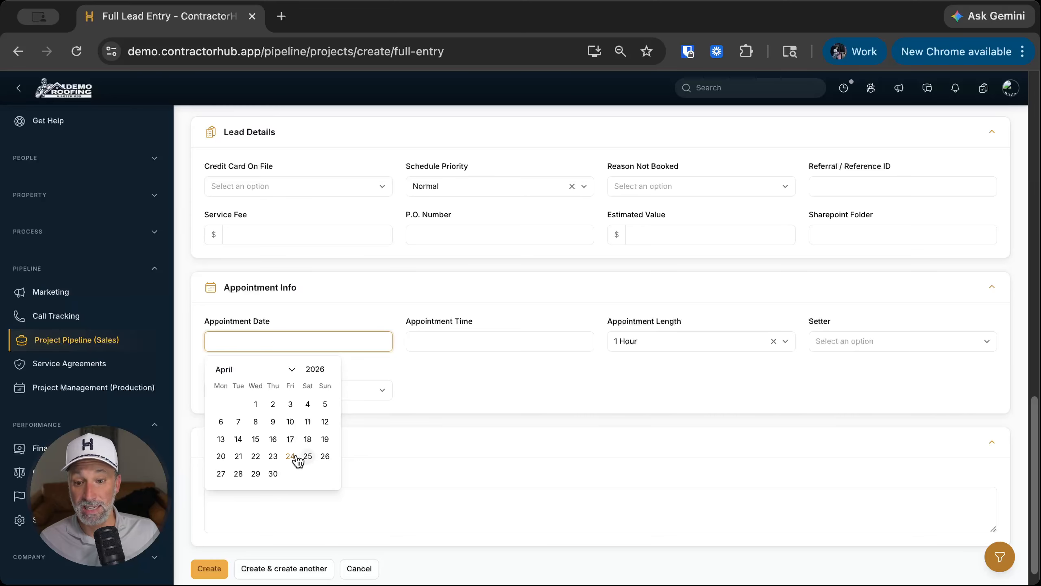
click(296, 456)
click(474, 340)
click(483, 389)
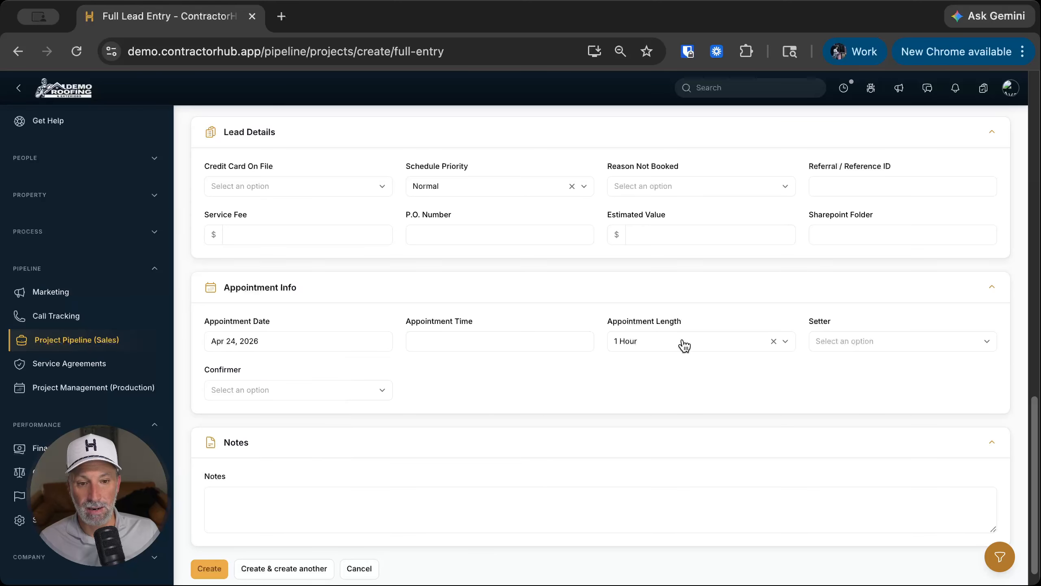
Assign a setter to the appointment, keeping the 1 Hour length, and create the lead
click(683, 345)
click(906, 347)
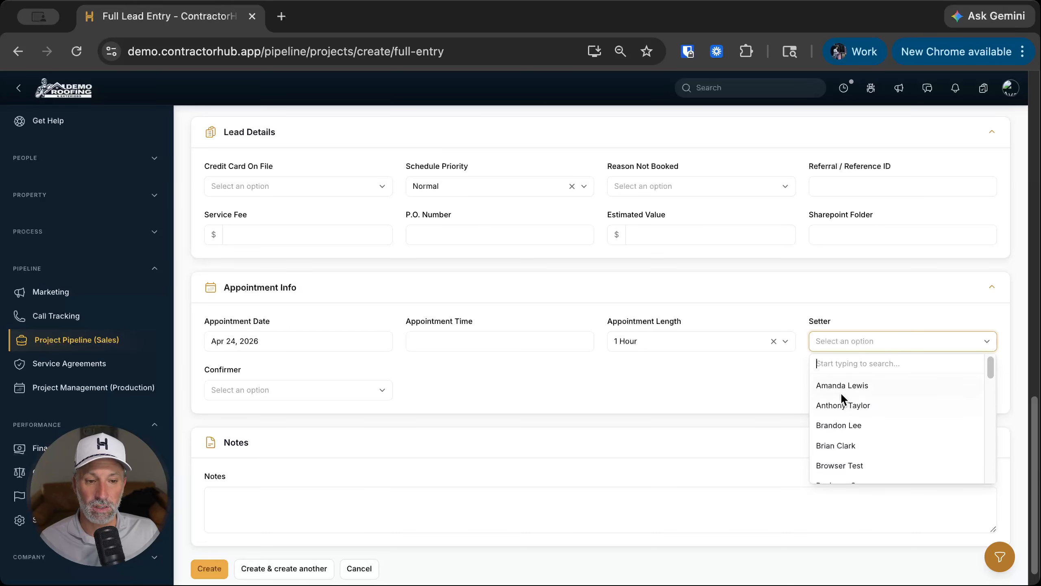
click(873, 447)
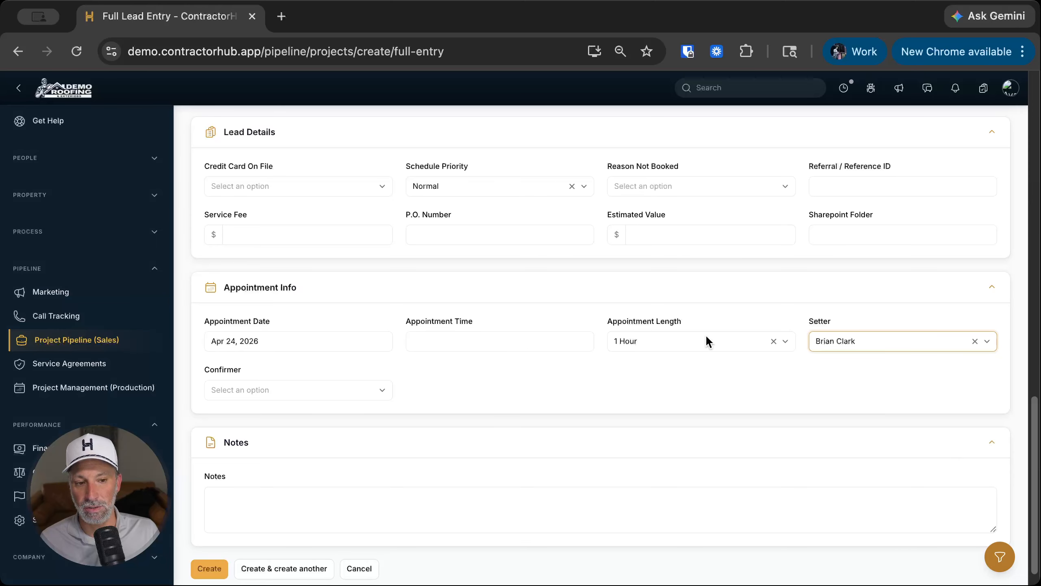
scroll(474, 365, down, 2)
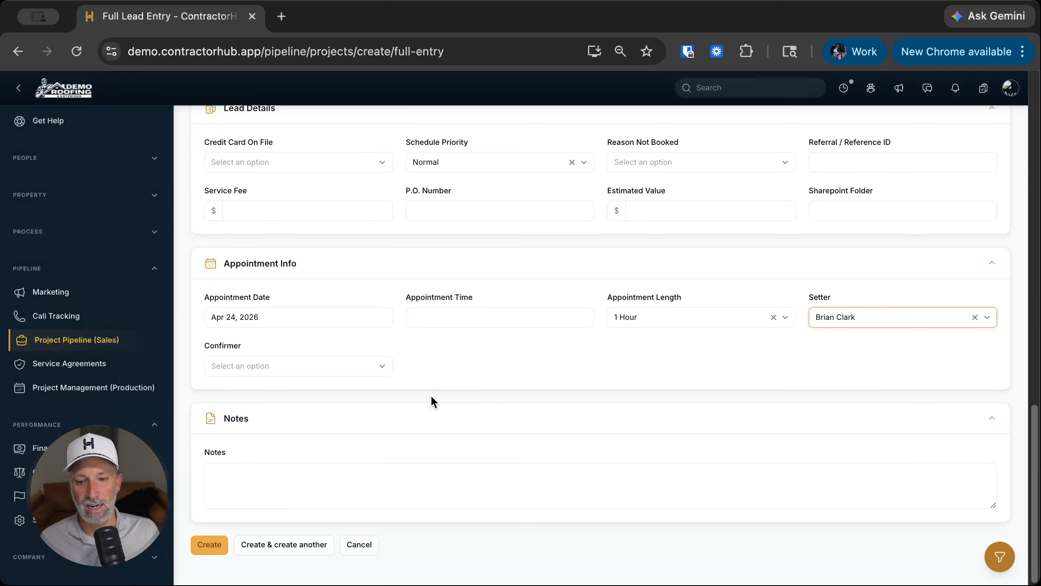
click(204, 545)
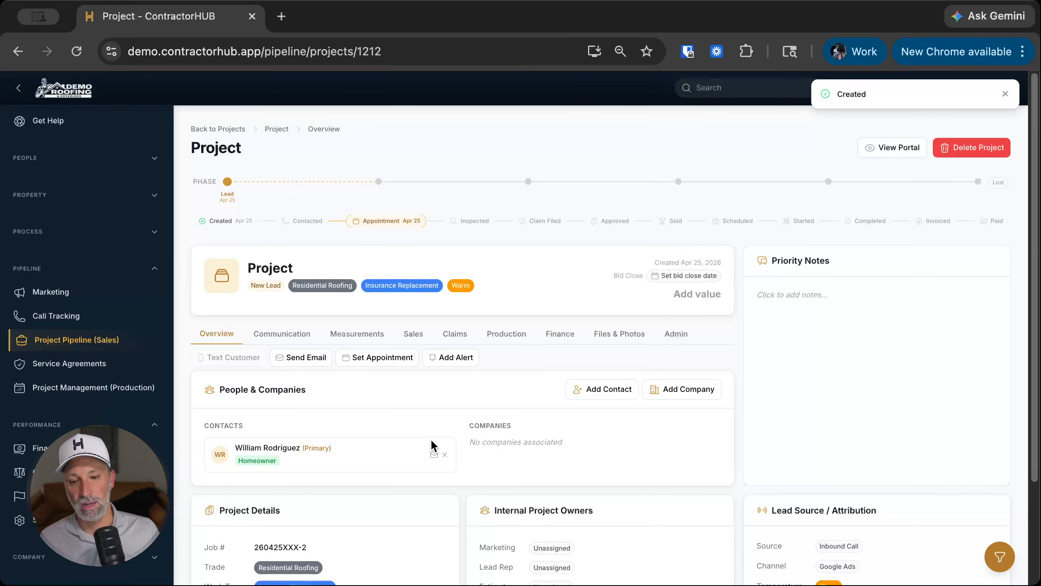
Open the new project's name and trade for editing and close them without entering changes
click(302, 269)
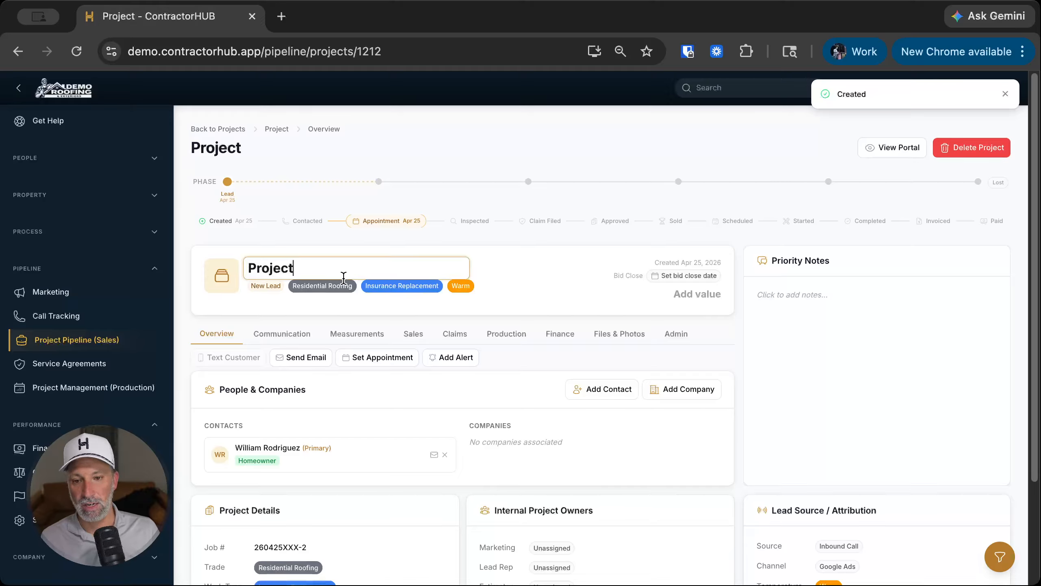
click(343, 283)
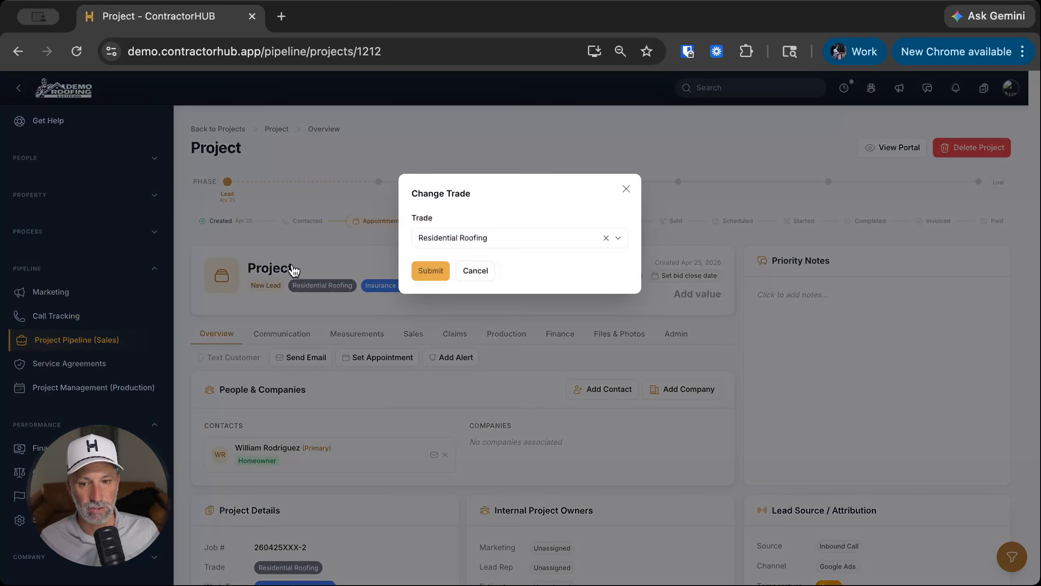
click(294, 271)
scroll(354, 497, down, 2)
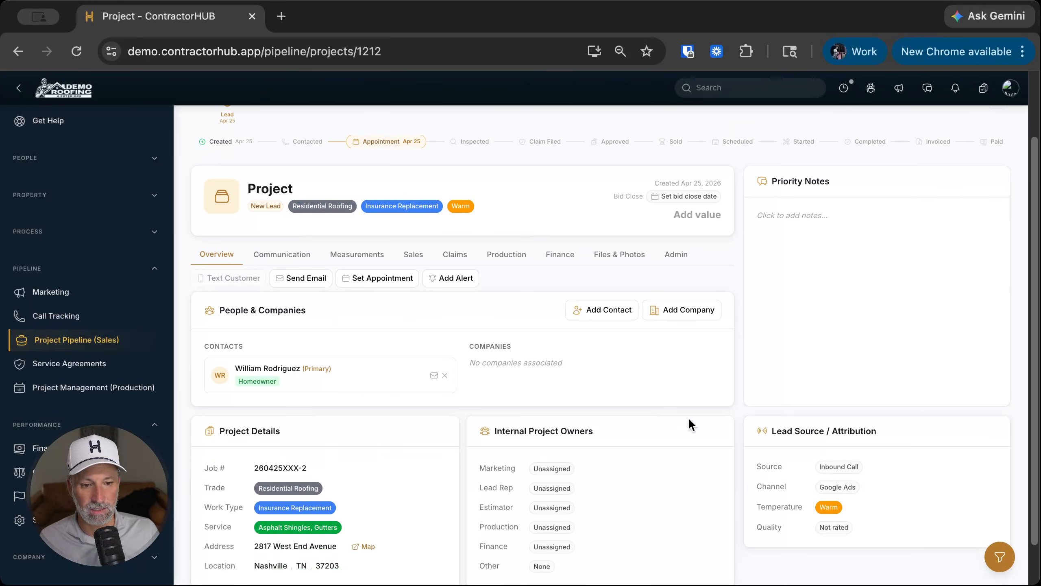
click(250, 191)
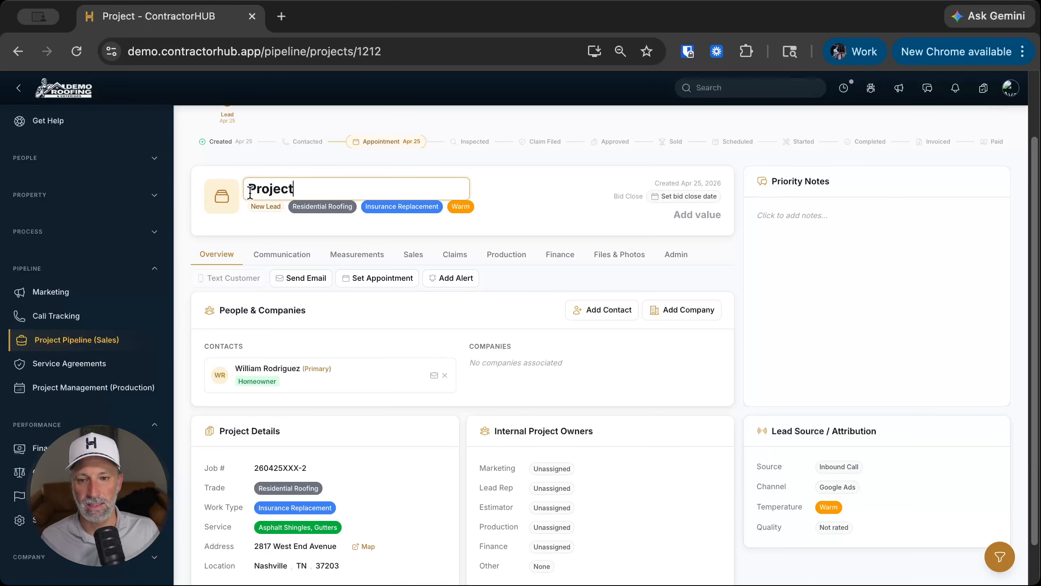
double_click(258, 191)
click(507, 241)
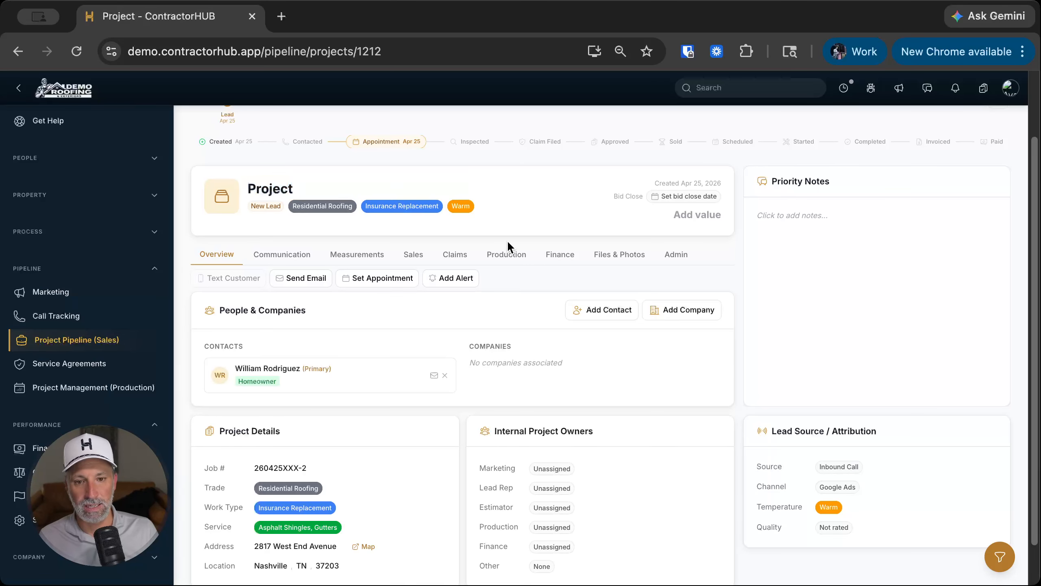
Add a Critical (Red) project alert titled "DNC" with the description "Angry"
click(457, 277)
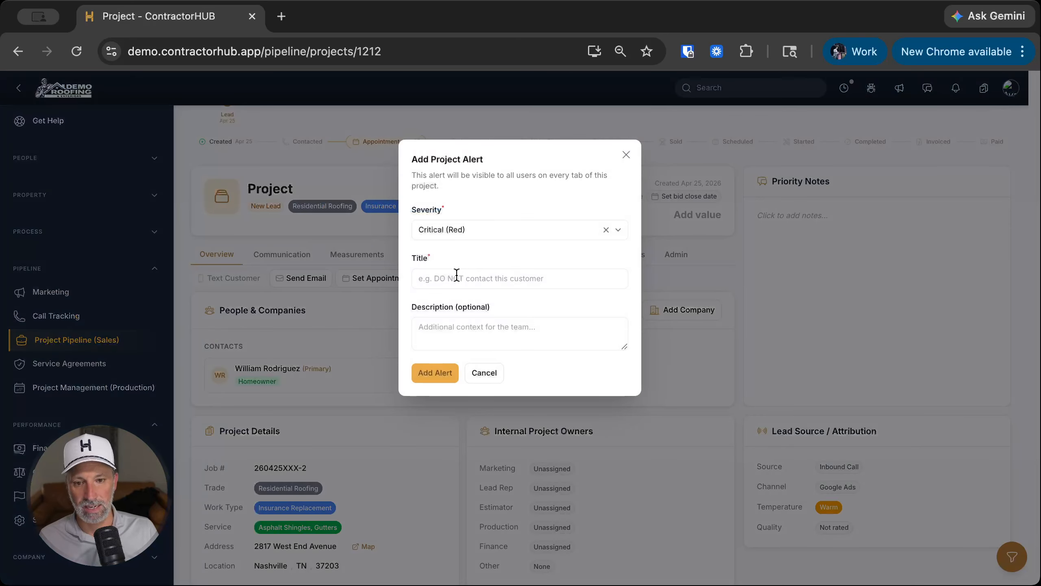
click(457, 278)
text(DNC)
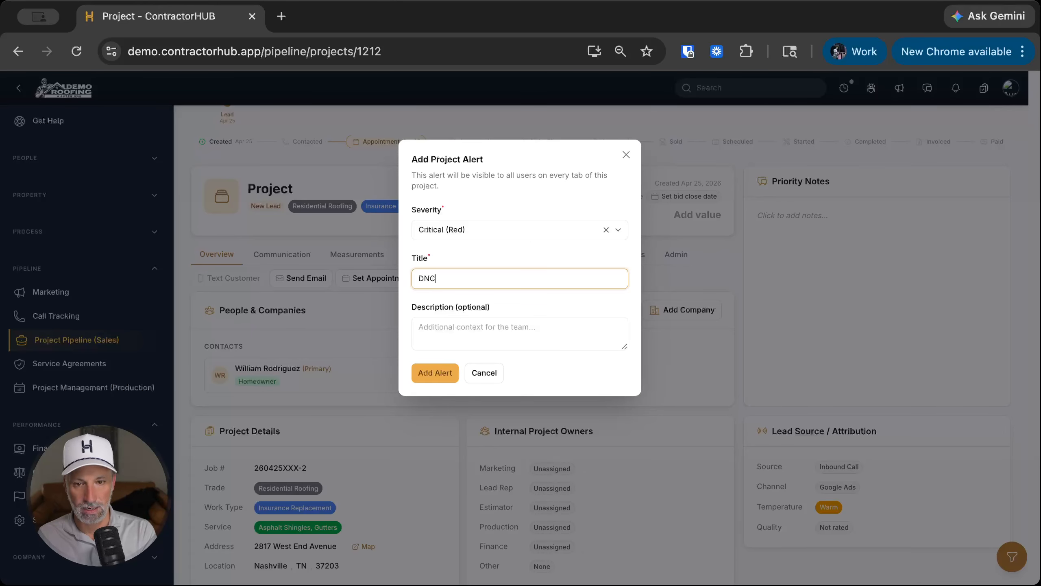
click(436, 330)
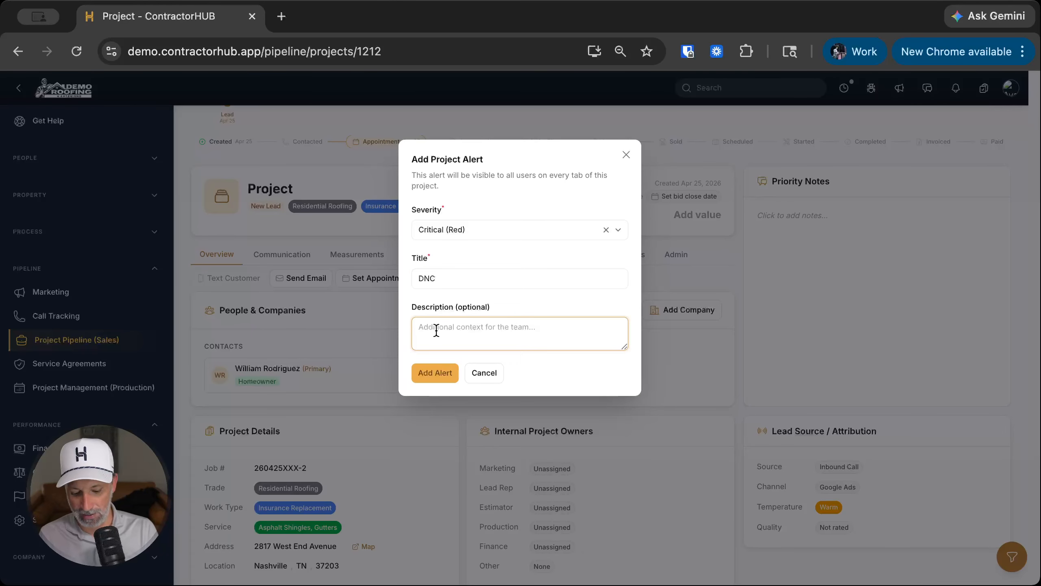
text(Angry)
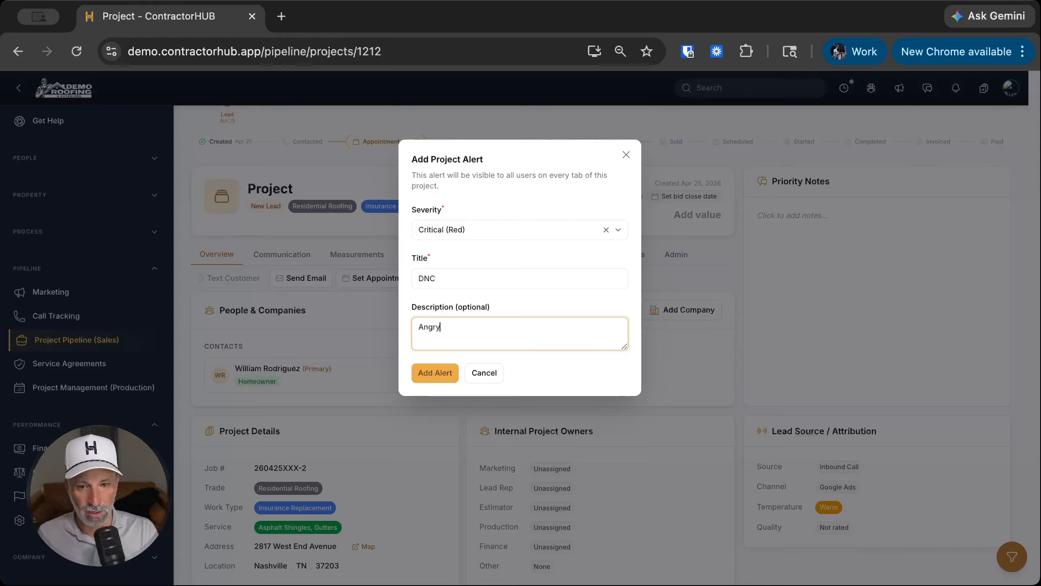
click(437, 374)
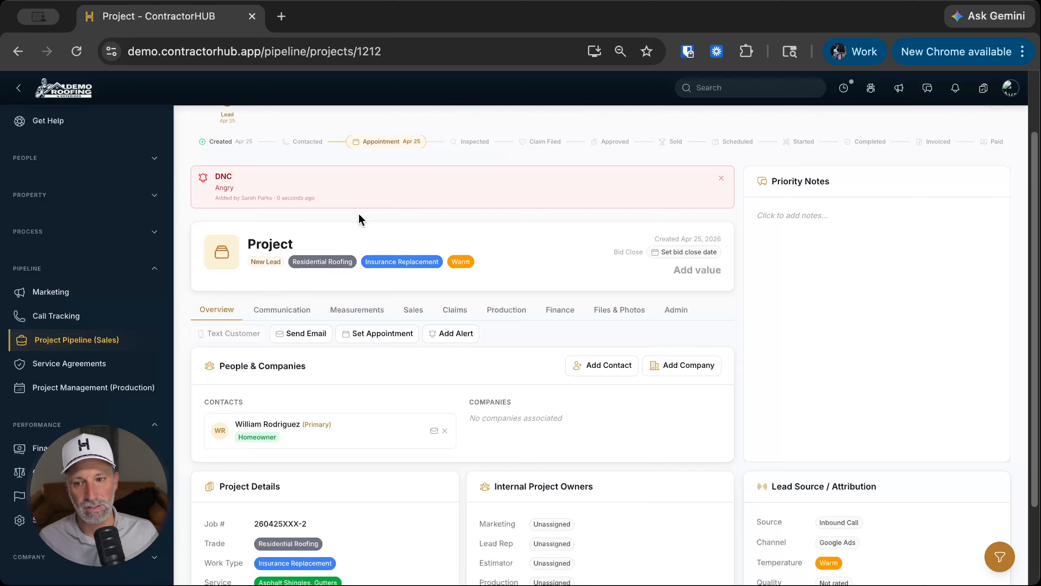
Open the support request form and look through its help topics without choosing a different one
scroll(62, 248, up, 3)
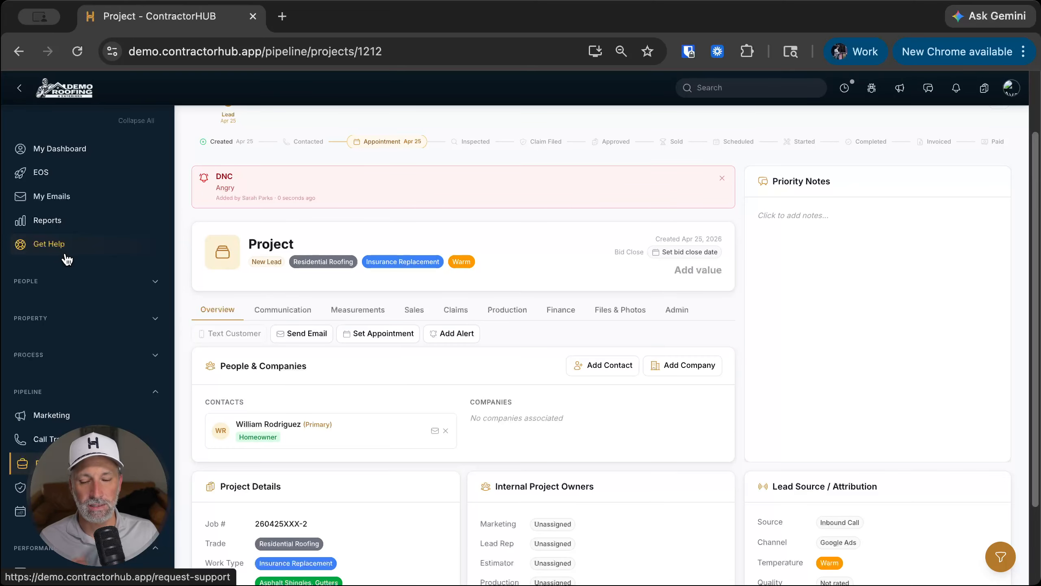
click(57, 246)
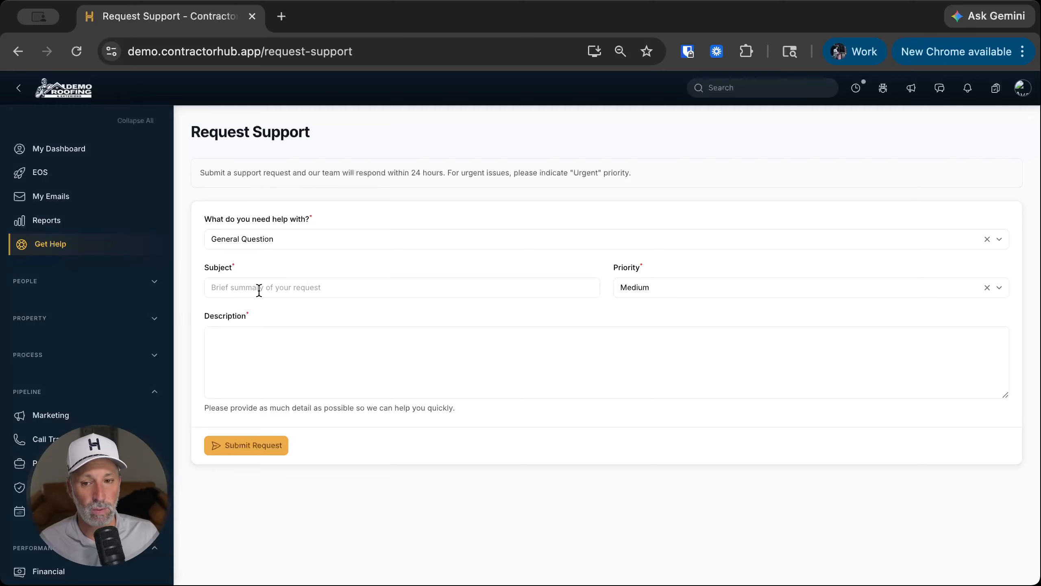
click(267, 242)
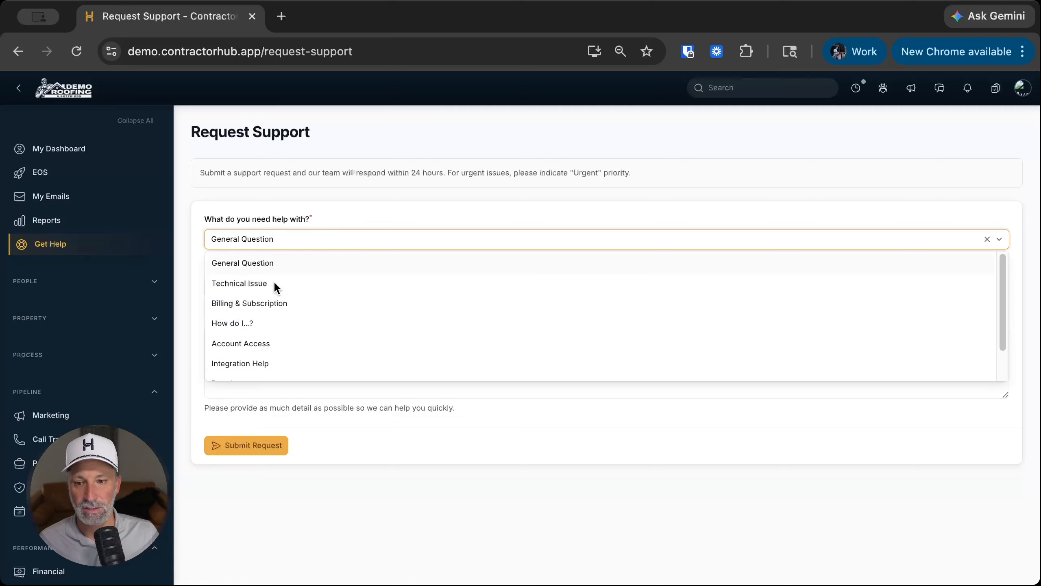
click(463, 172)
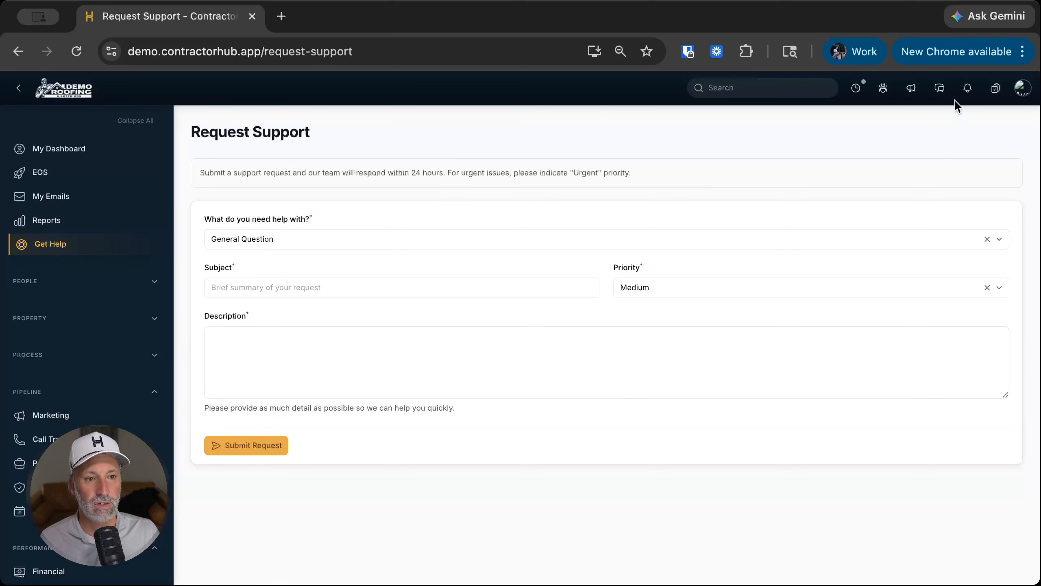
Open the chat and switch it from team to support conversations
click(940, 88)
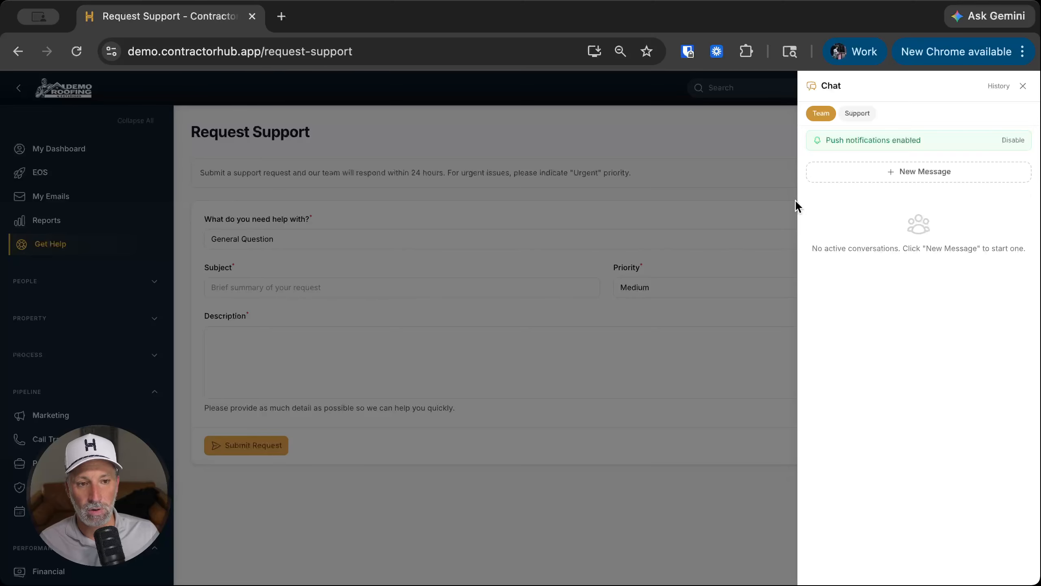
click(857, 113)
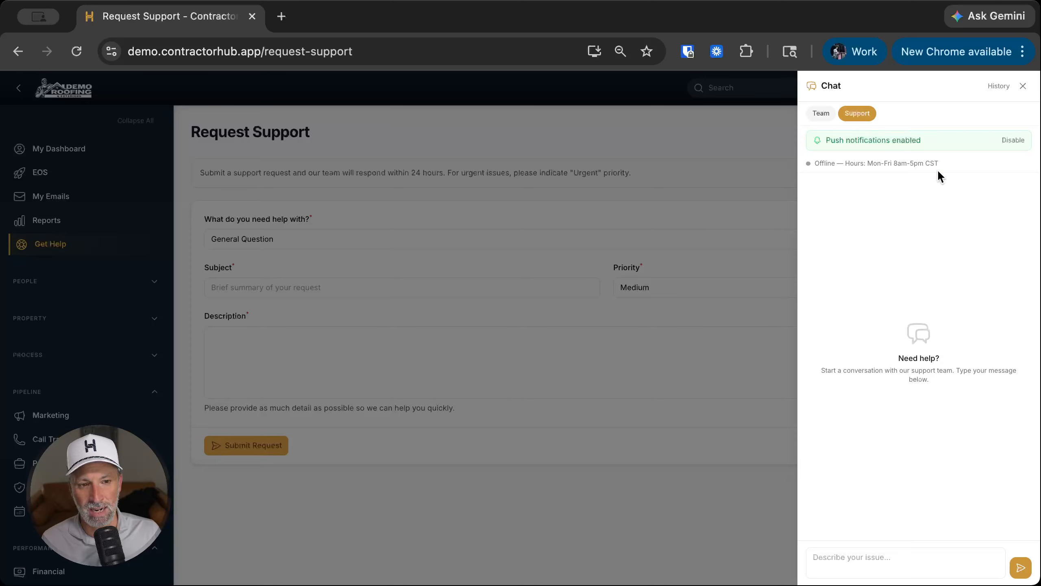